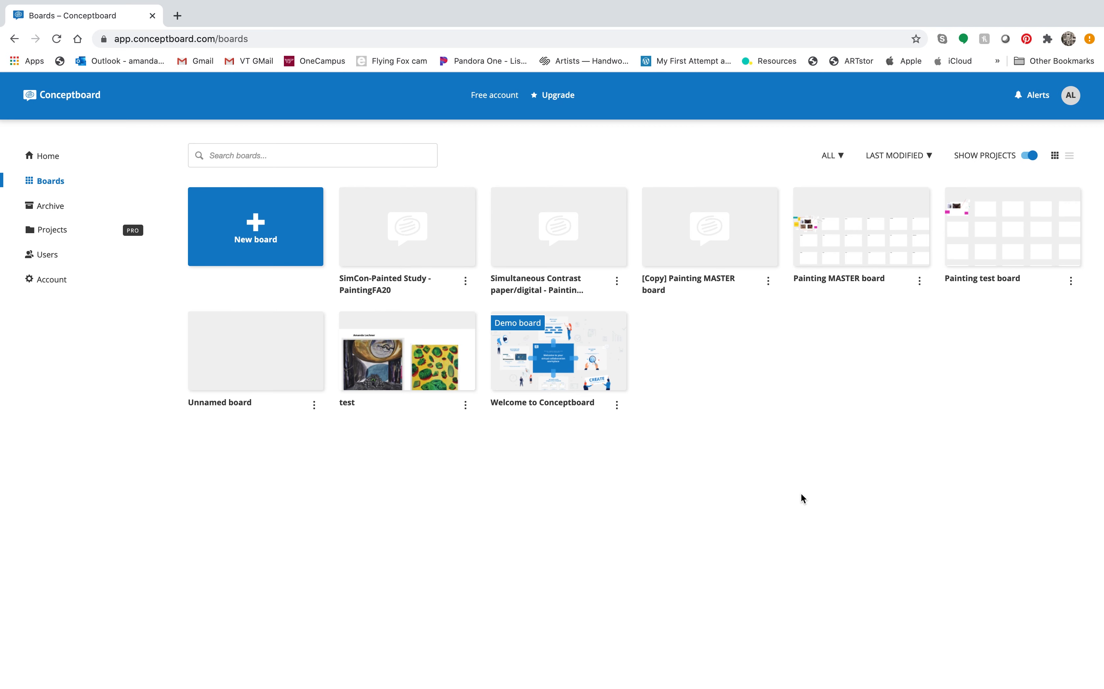
Step: Create a new blank Unnamed board from the New board tile on the Boards page
click(263, 228)
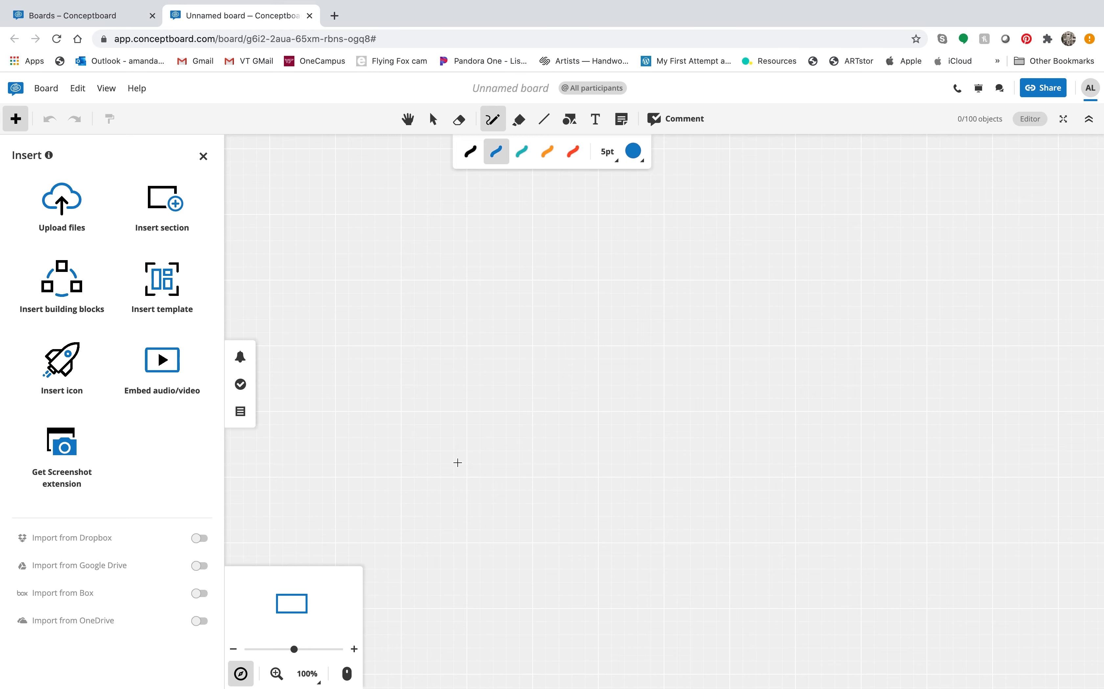
click(155, 279)
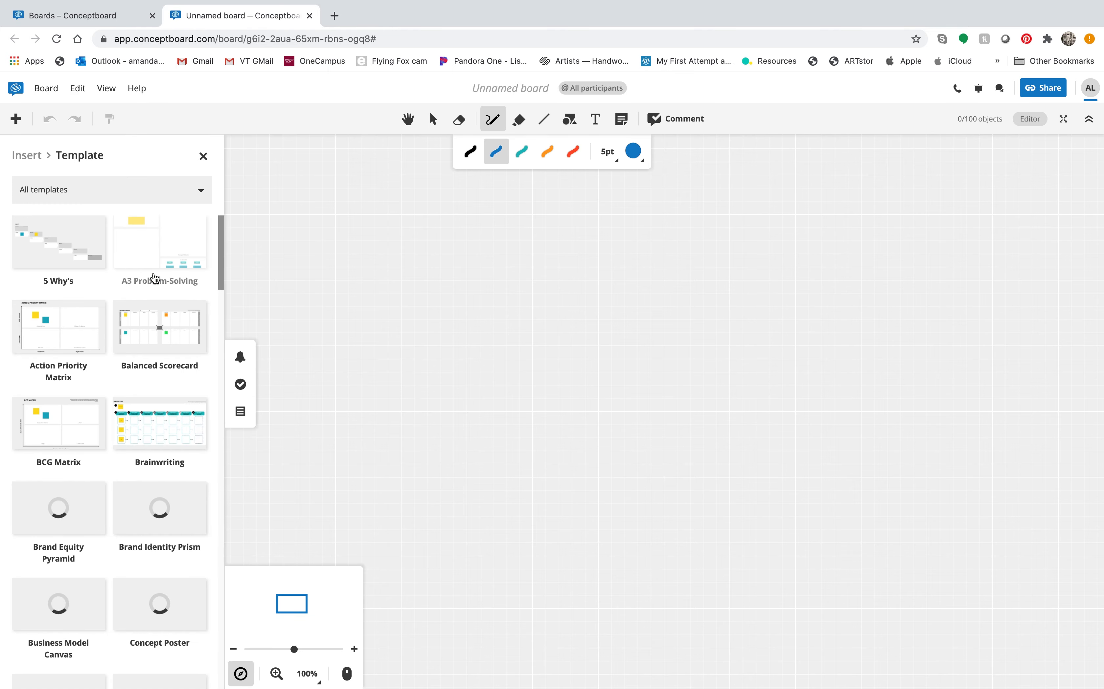
click(14, 118)
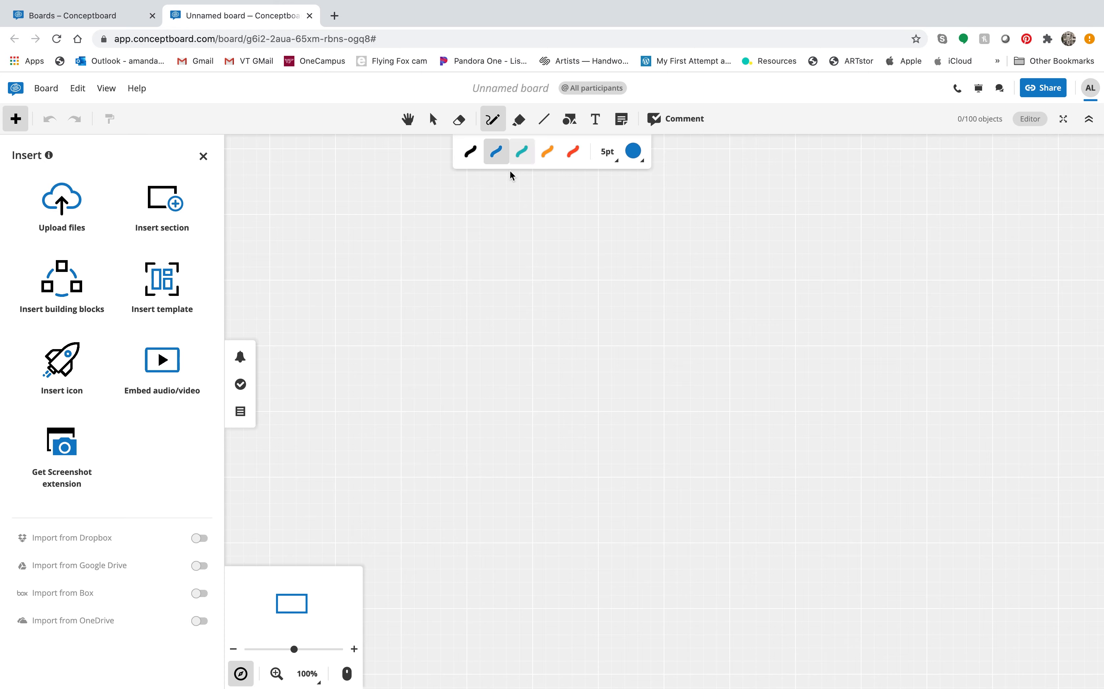
Step: Draw a blue freehand loop, then a blue hexagon to its right
mouse_move(540, 221)
mouse_down()
mouse_move(414, 243)
mouse_move(375, 352)
mouse_move(626, 280)
mouse_move(602, 255)
mouse_move(522, 219)
mouse_up()
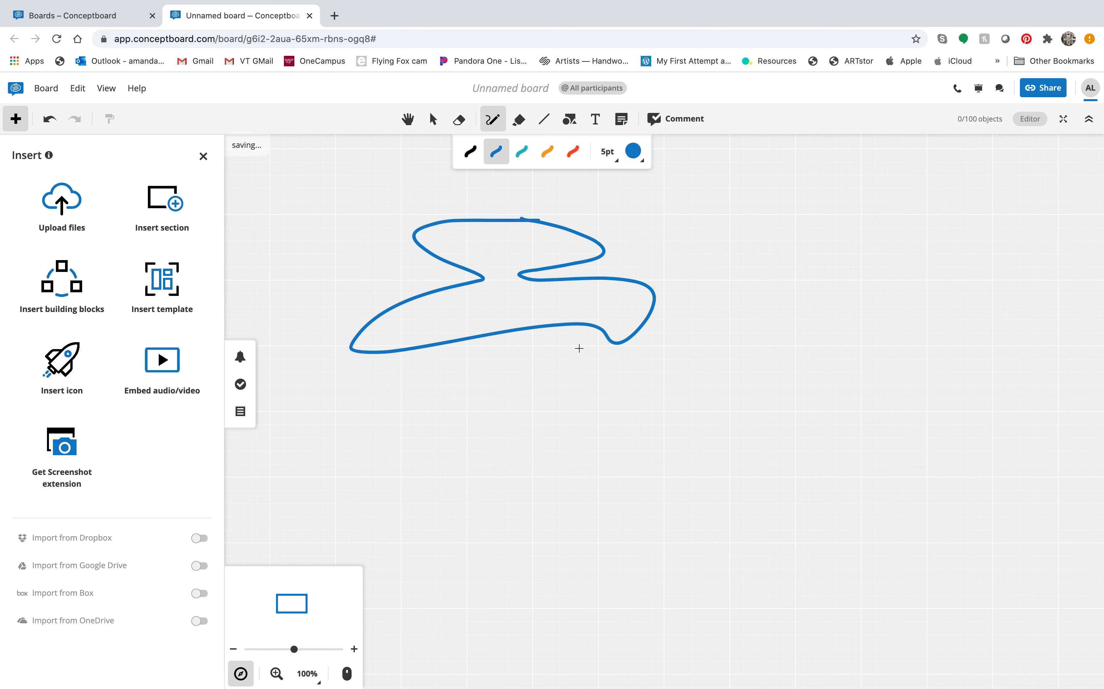
click(569, 120)
click(598, 177)
drag(688, 247, 834, 389)
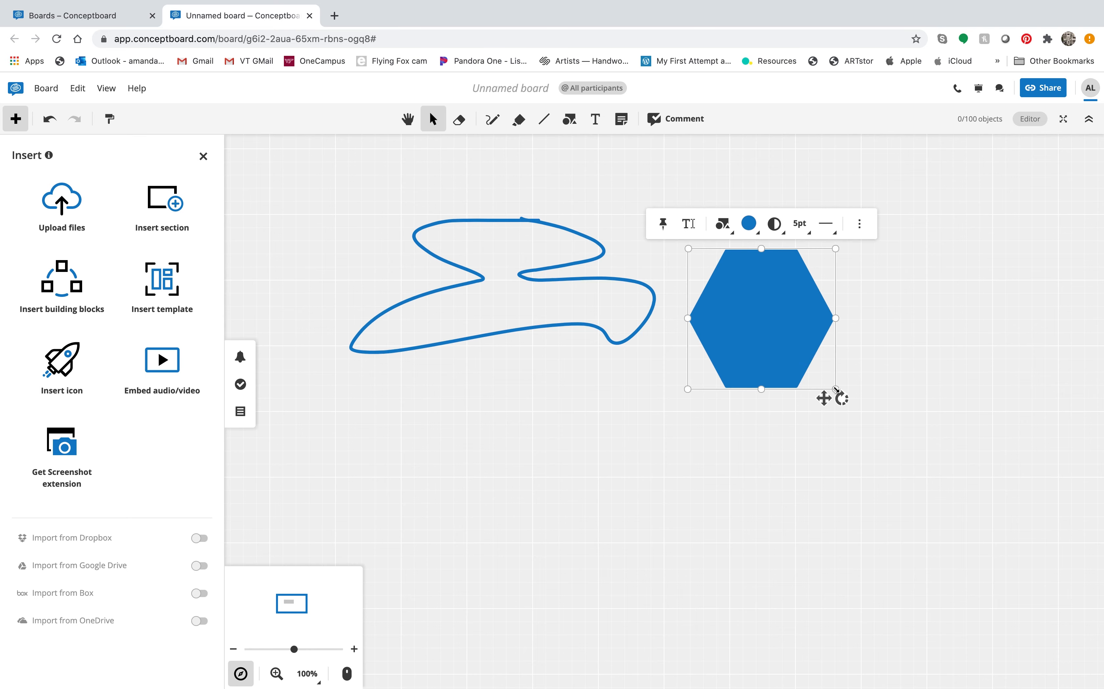
click(672, 119)
Step: Post the comment 'commdebnt' pointing at the hexagon, then return to the Boards list
drag(803, 274, 895, 229)
text(commdebnt)
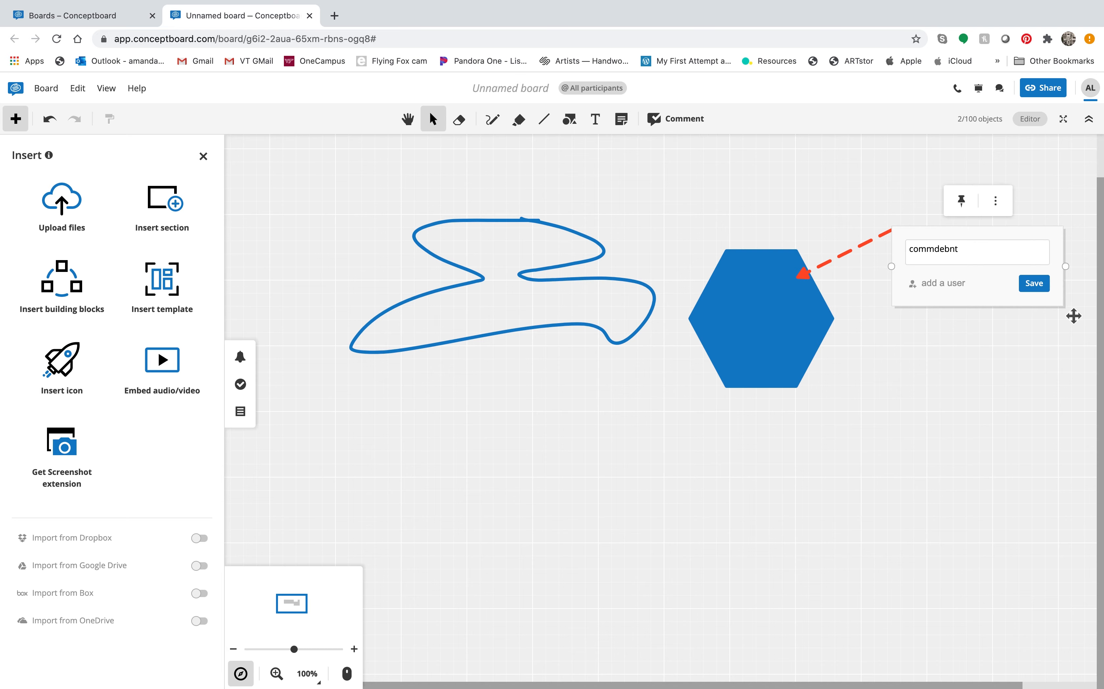
click(1035, 284)
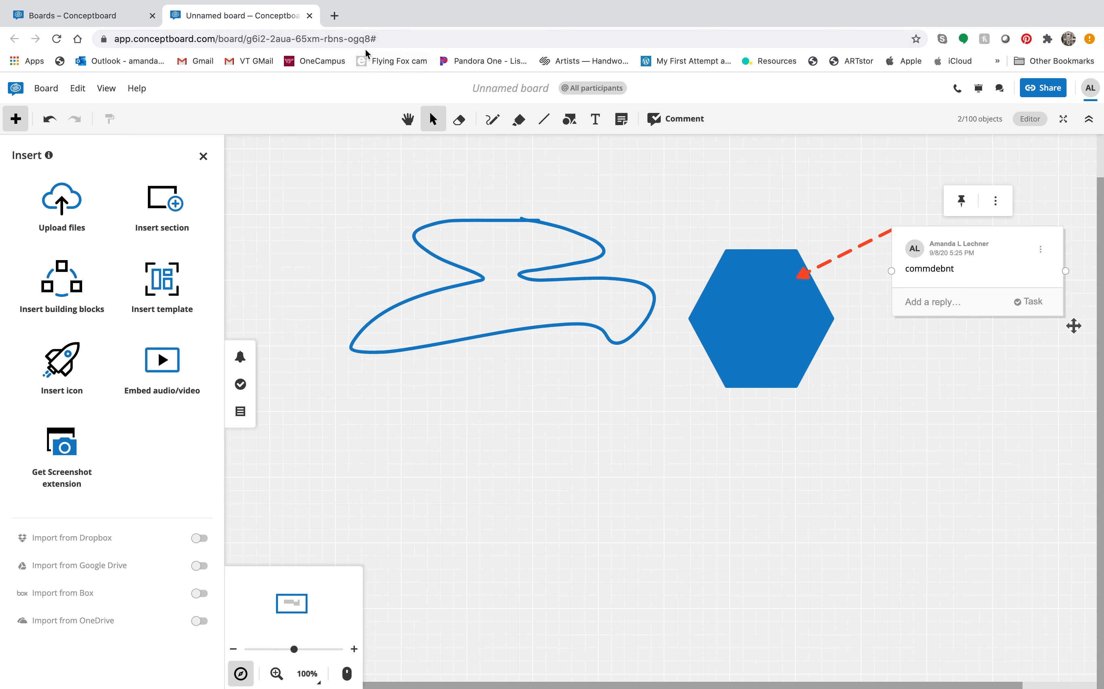
click(123, 17)
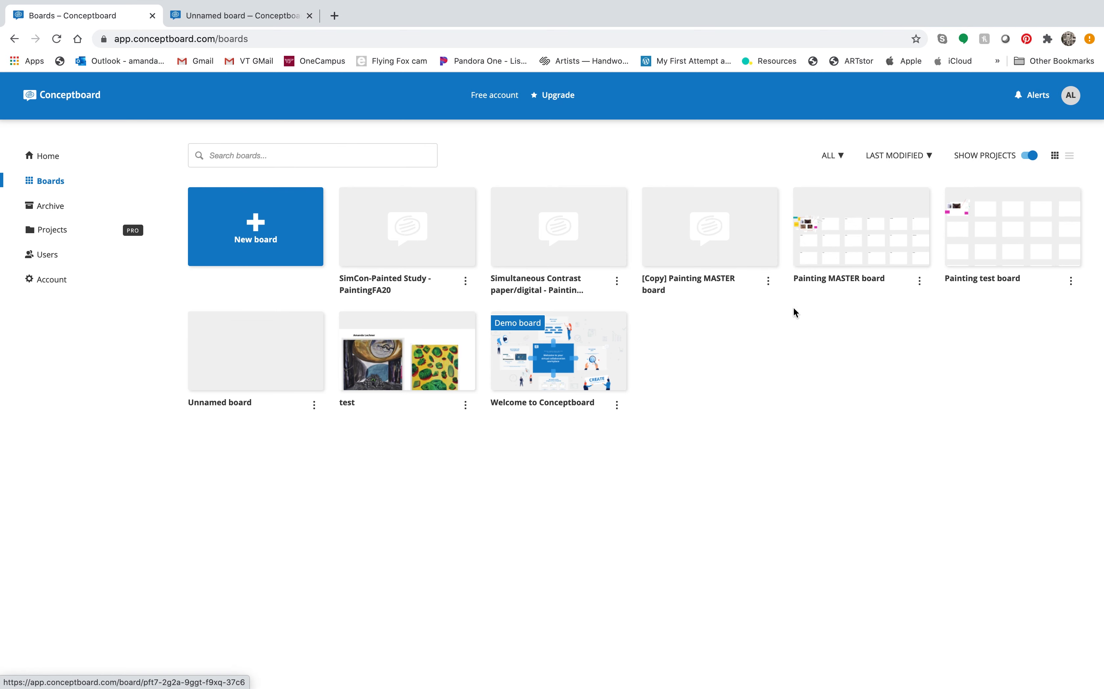
Step: Open the [Copy] Painting MASTER board from the boards list
click(690, 233)
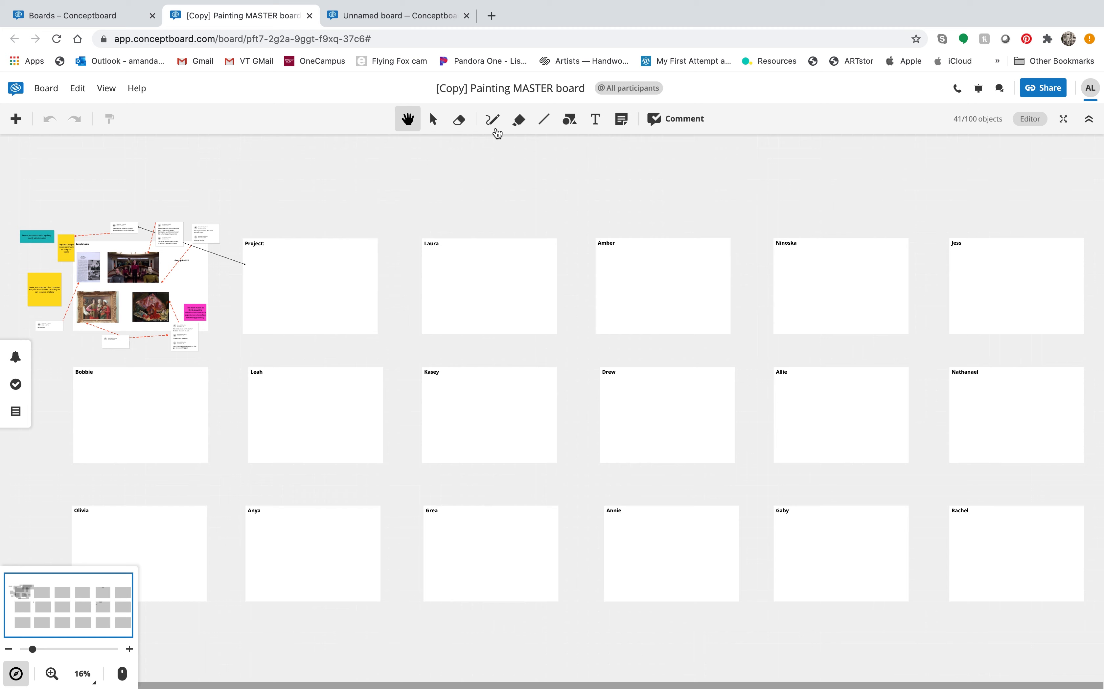
Step: Add a text box reading 'vjas' above the top row of frames
click(596, 120)
drag(477, 204, 623, 233)
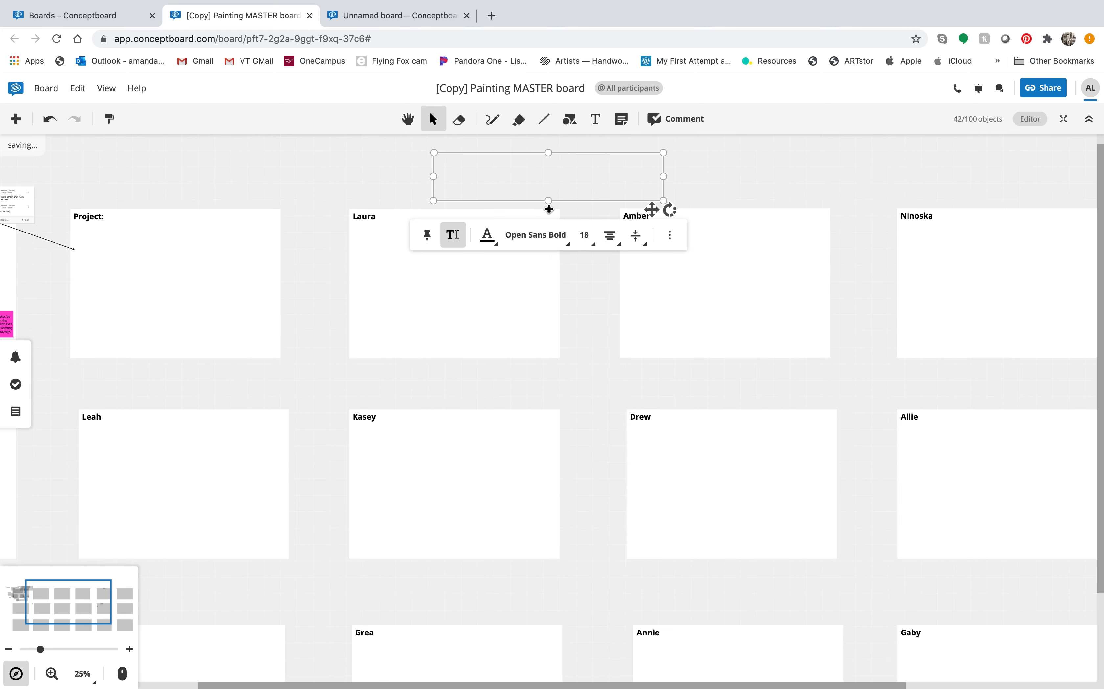
text(vjasvdjhgfjhgdfhjkdsfh)
click(681, 164)
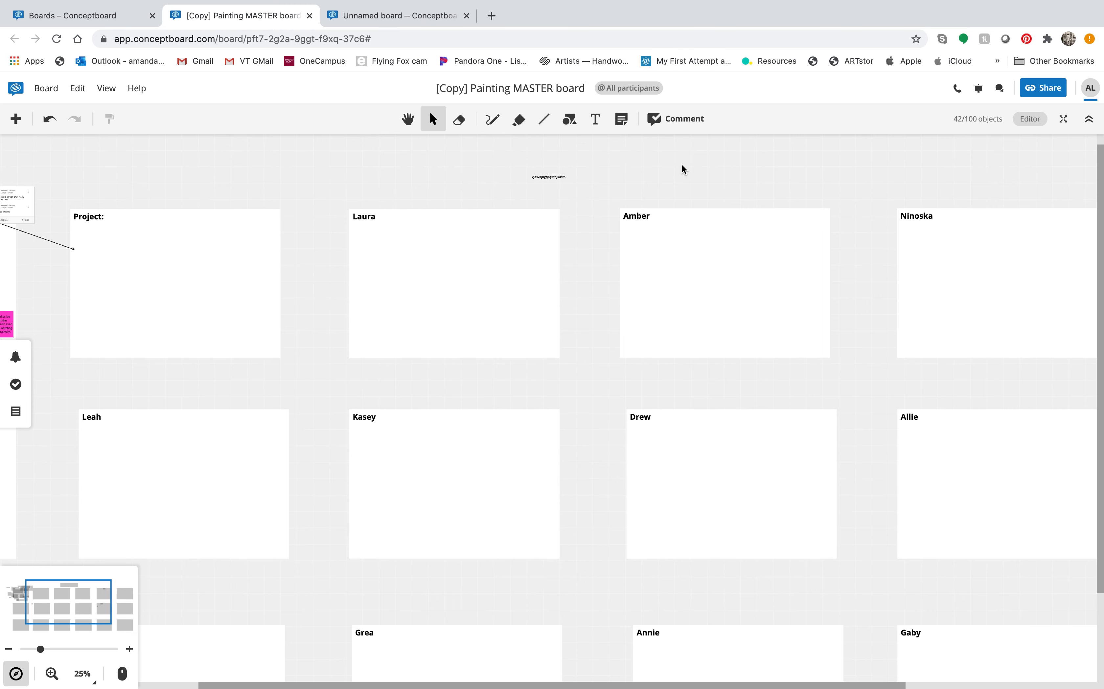
Step: Place a blue hexagon above the Amber frame
click(576, 123)
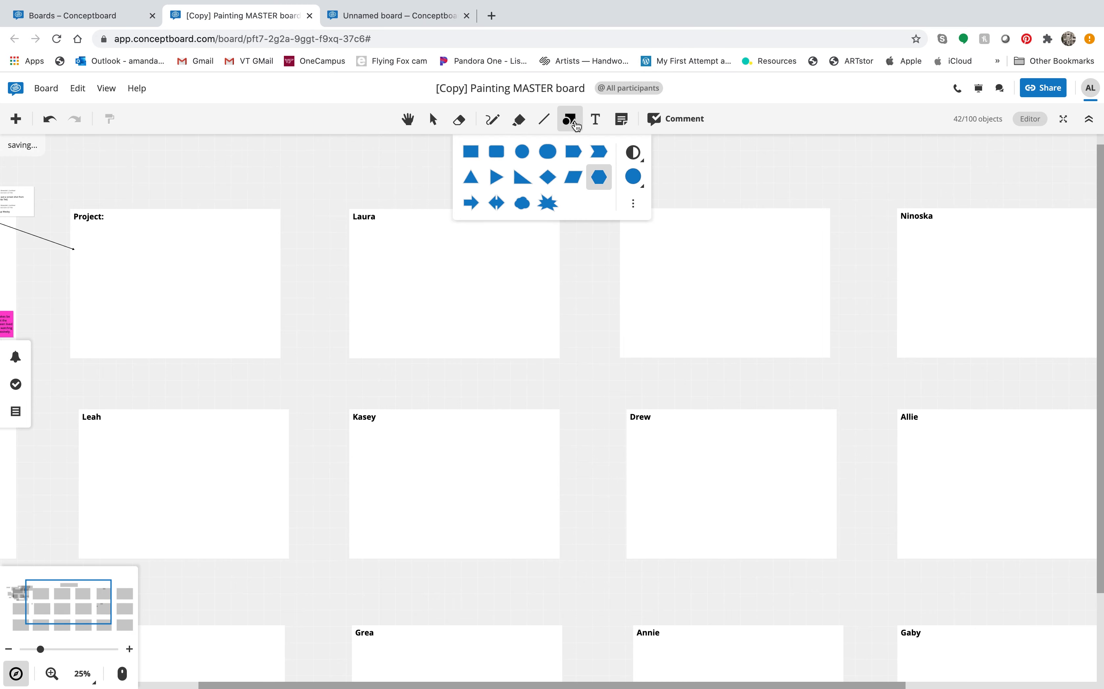
click(714, 167)
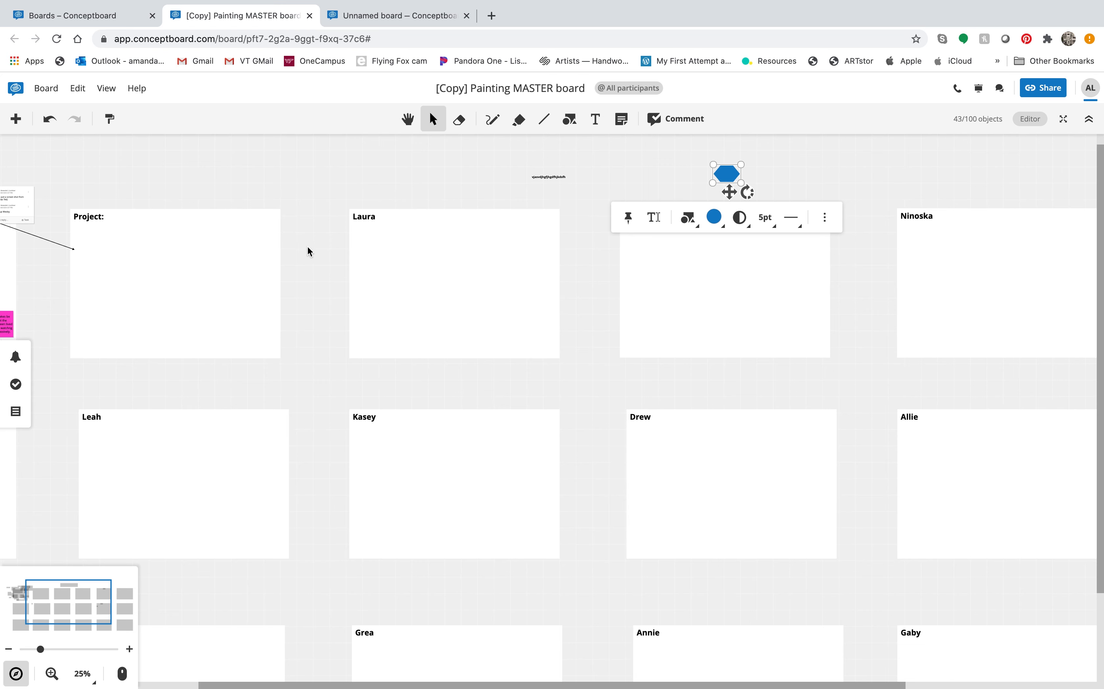
click(106, 89)
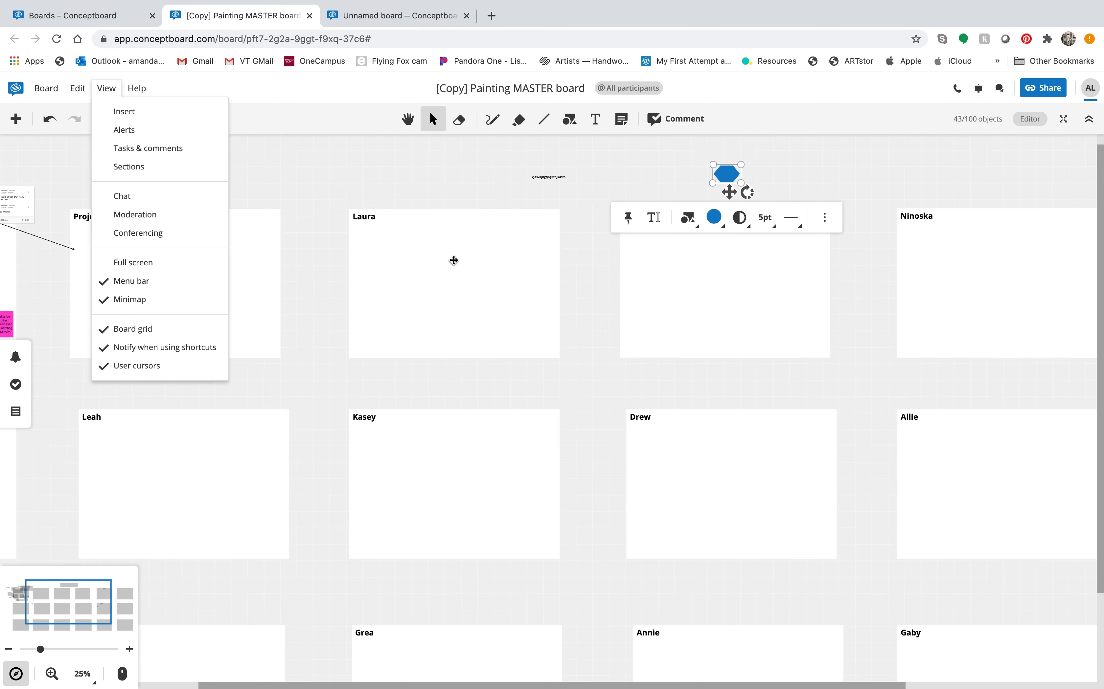
Step: Upload the HorseshoeCrab-Main.jpg photo from the T BINDER folder onto the board
click(139, 114)
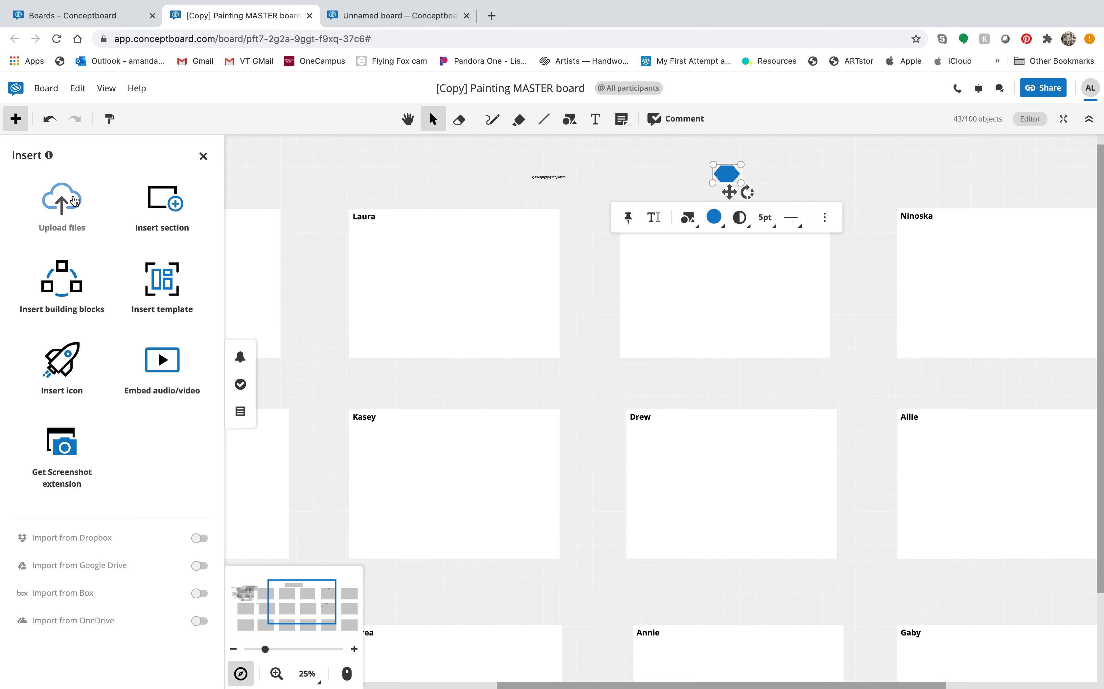
click(63, 209)
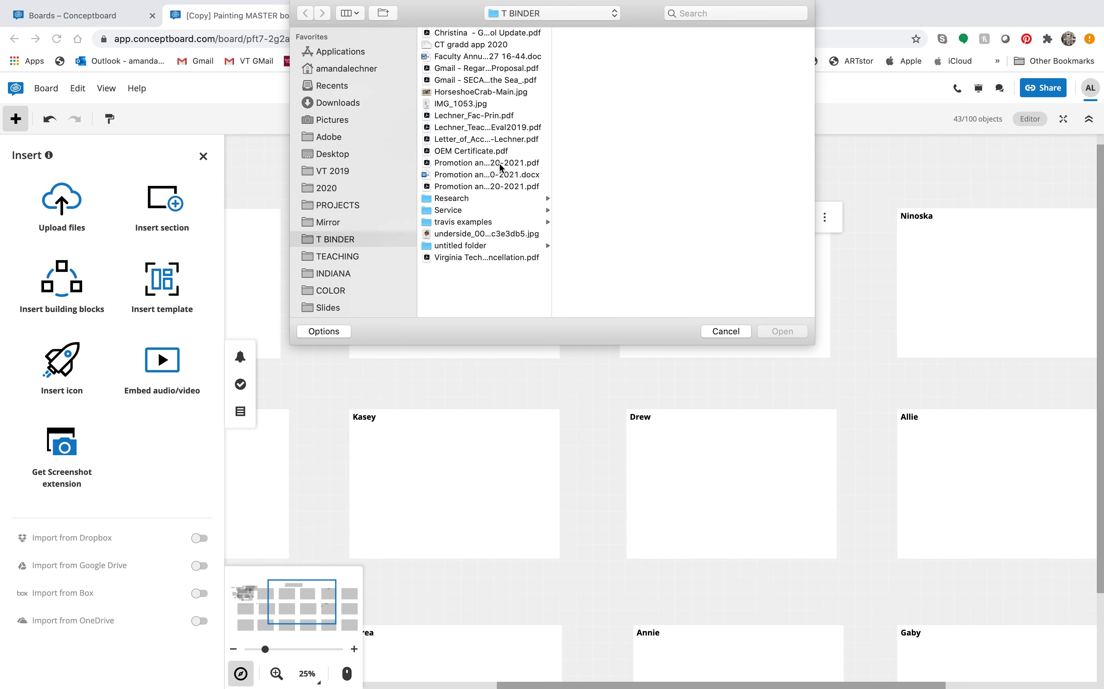
click(504, 92)
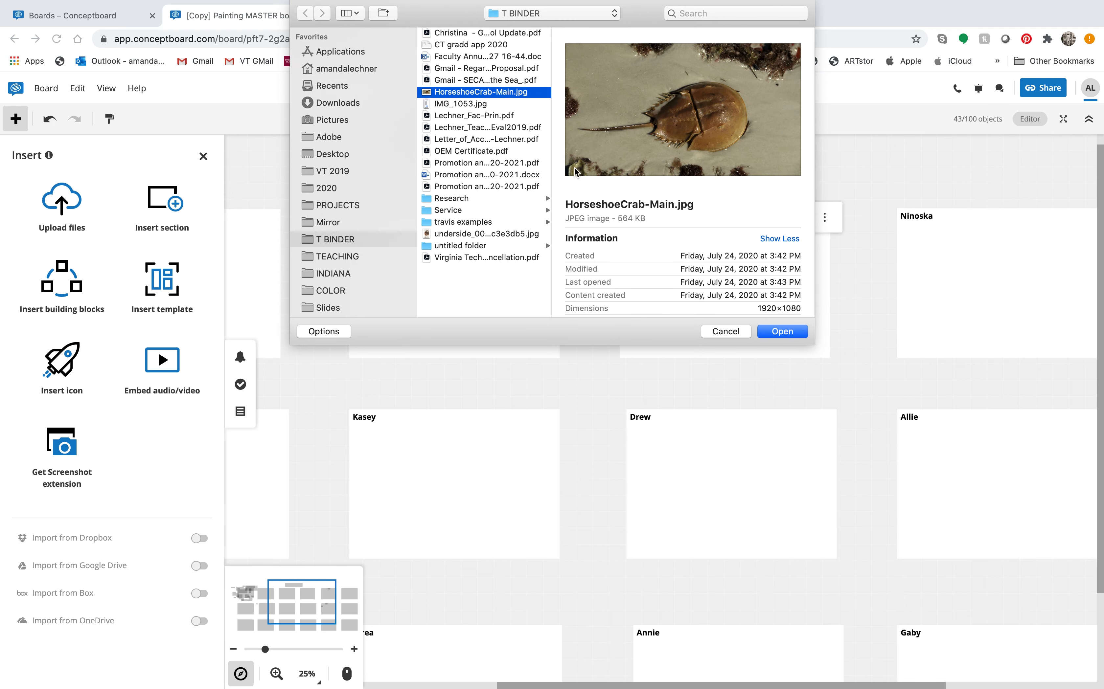
click(785, 334)
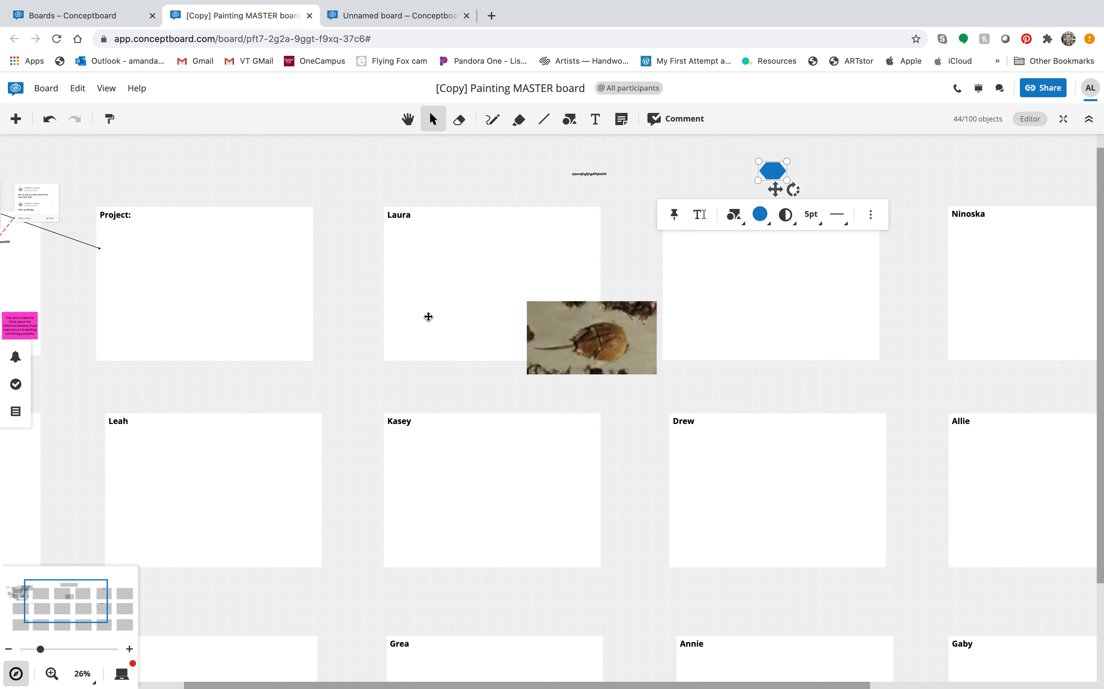
Step: Move the horseshoe crab photo into the Project frame, enlarge it and crop it to fit
drag(561, 330, 127, 248)
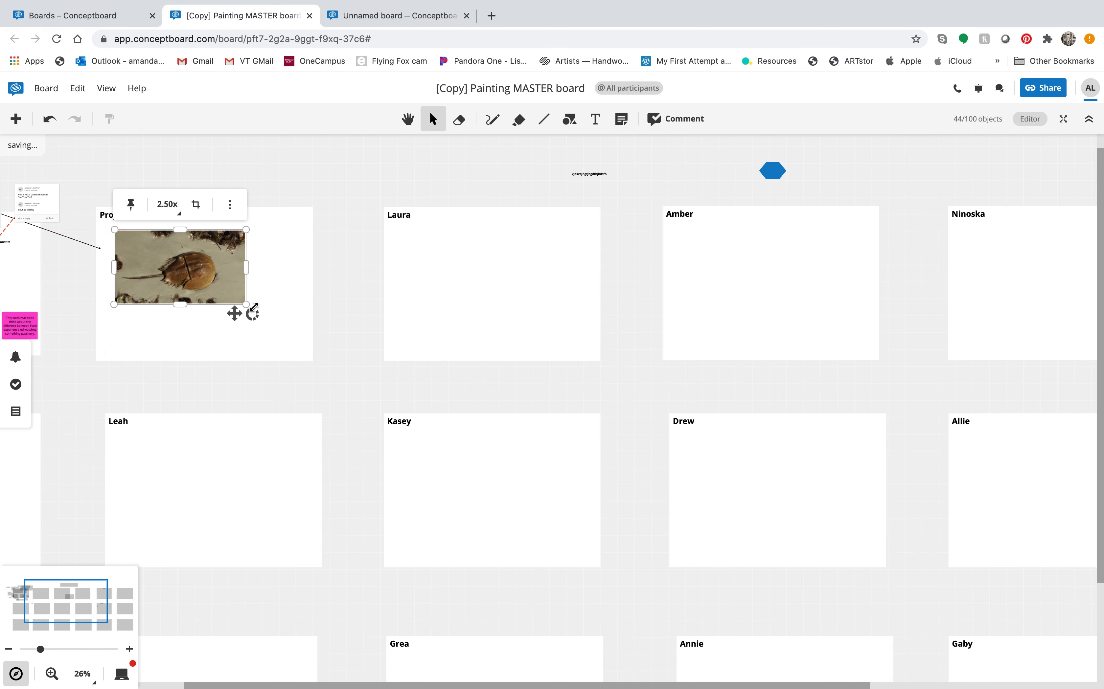
drag(252, 306, 297, 333)
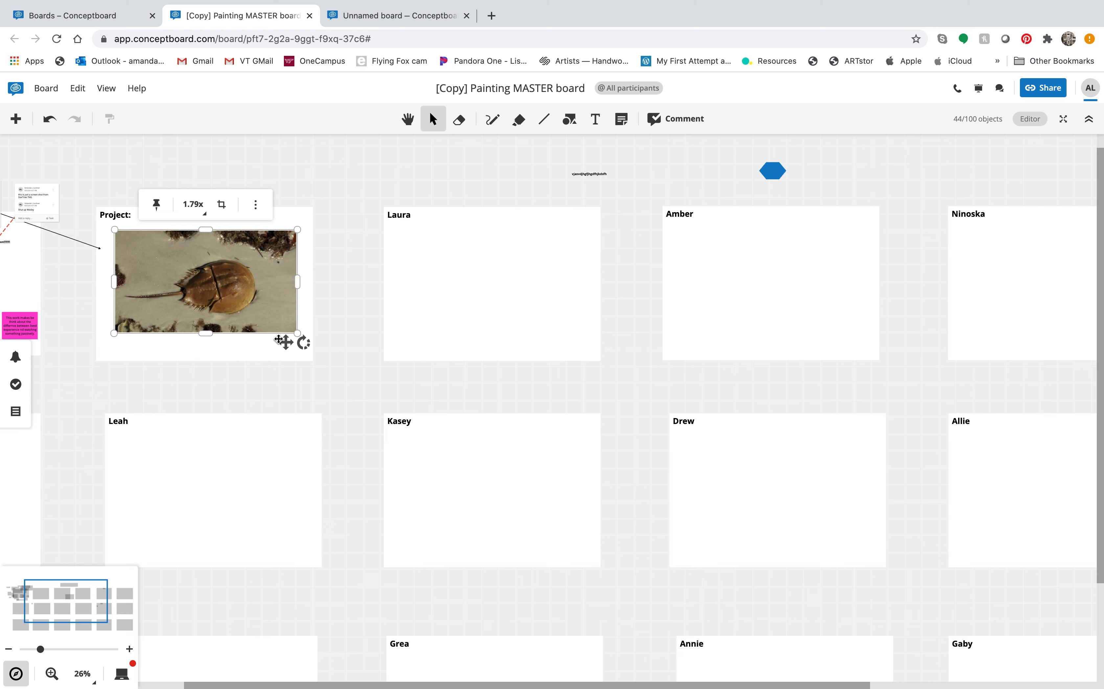
click(222, 204)
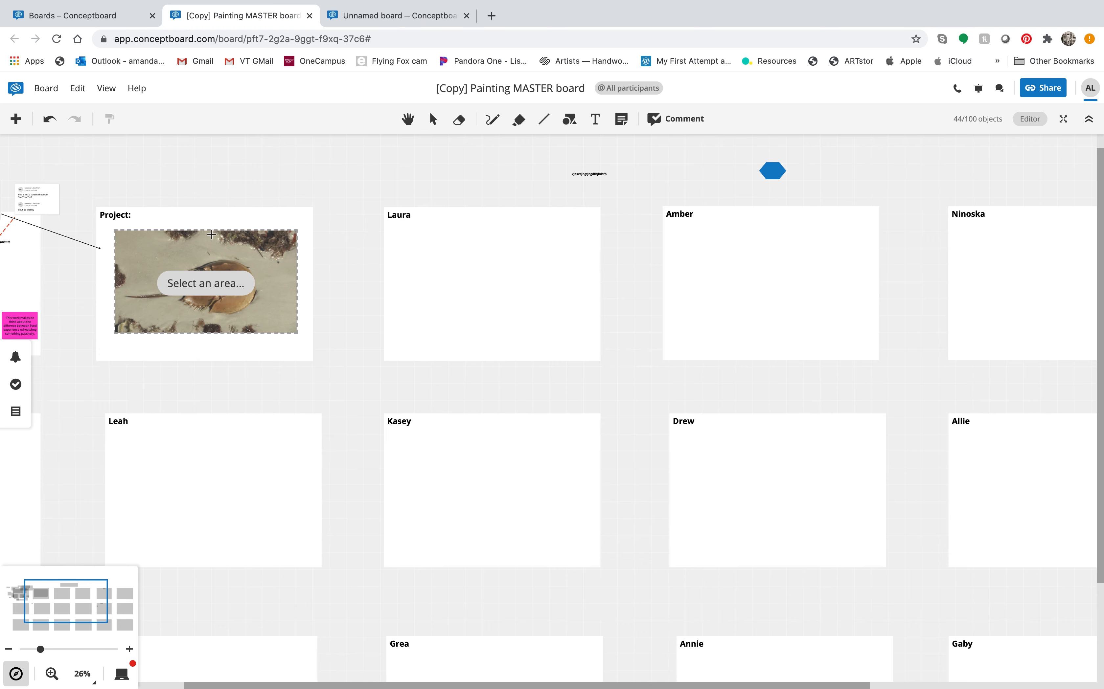
drag(132, 244, 280, 324)
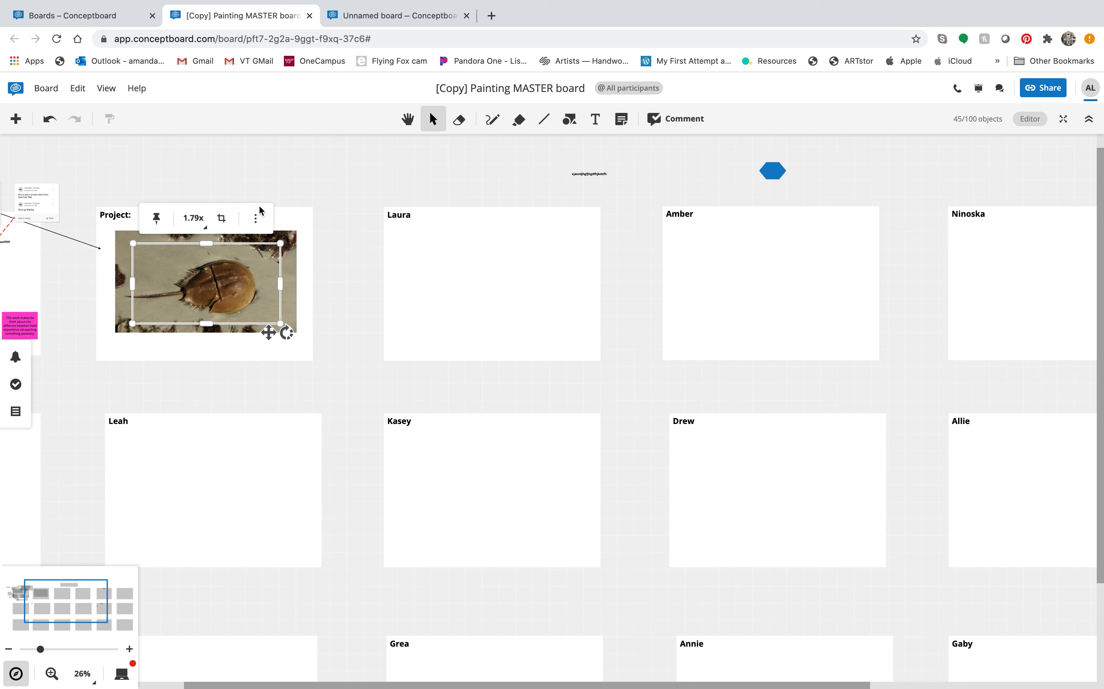
click(337, 230)
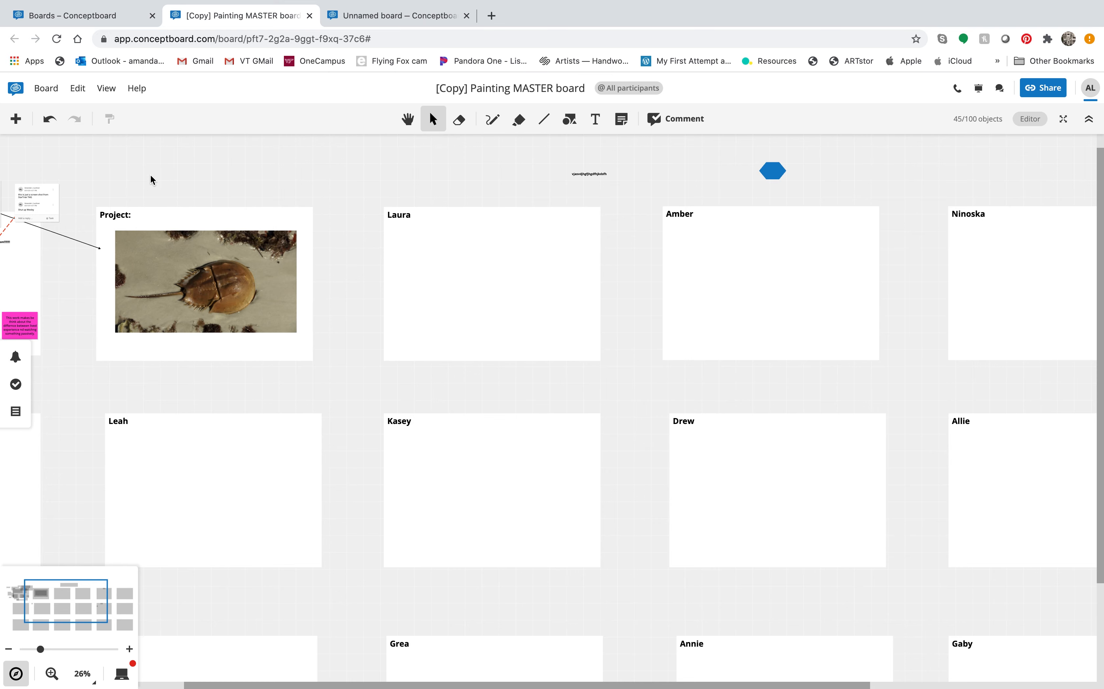
scroll(60, 320, left, 5)
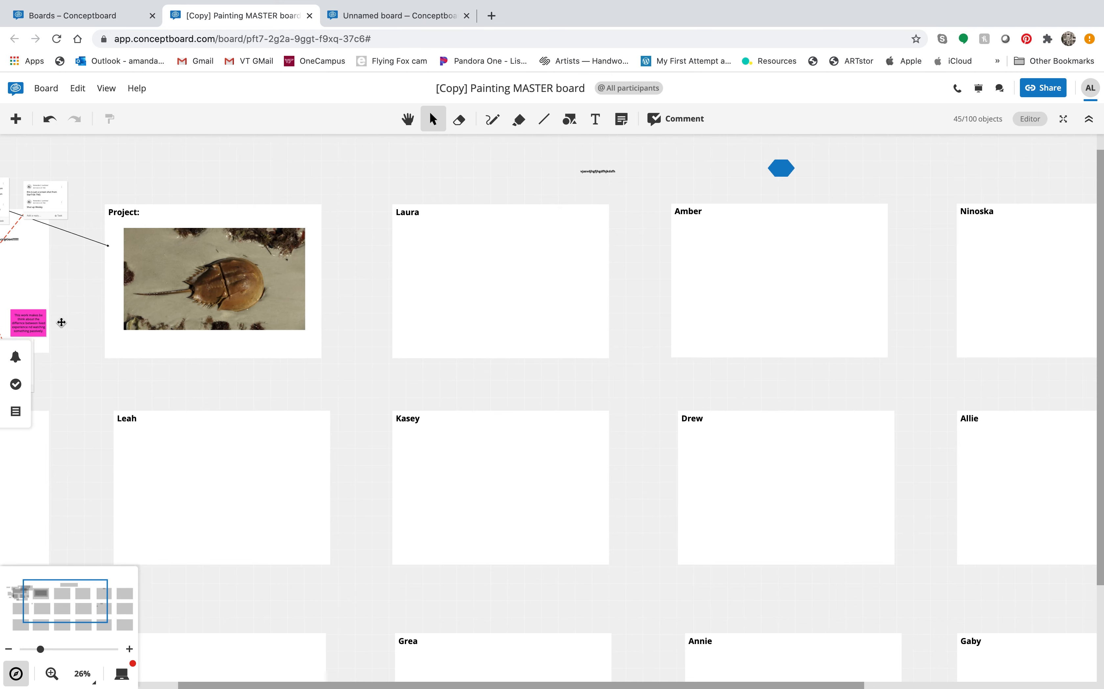
scroll(60, 320, down, 2)
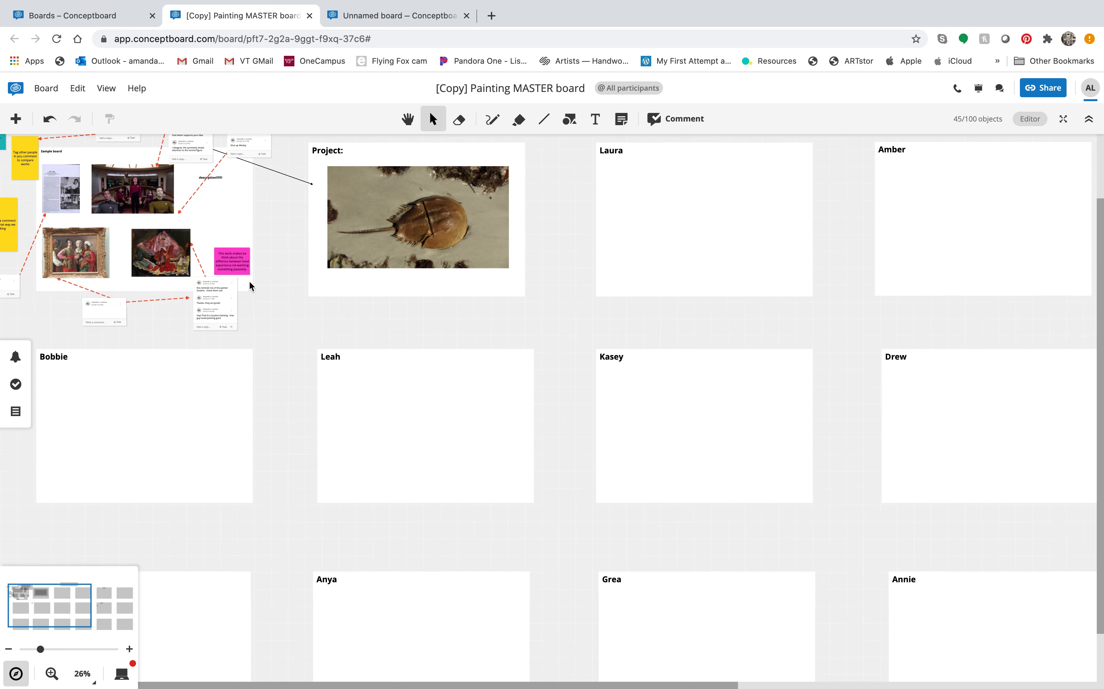
scroll(295, 294, up, 5)
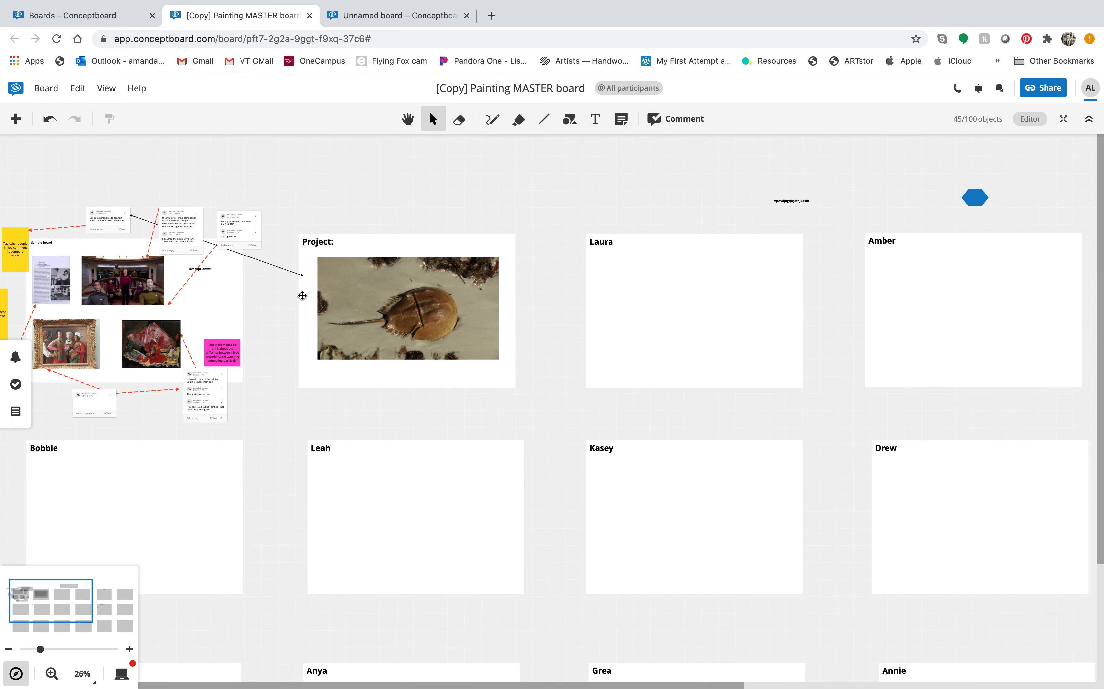
Step: Pin the comment 'wow thats a crab!!!' to the horseshoe crab photo
scroll(303, 295, up, 5)
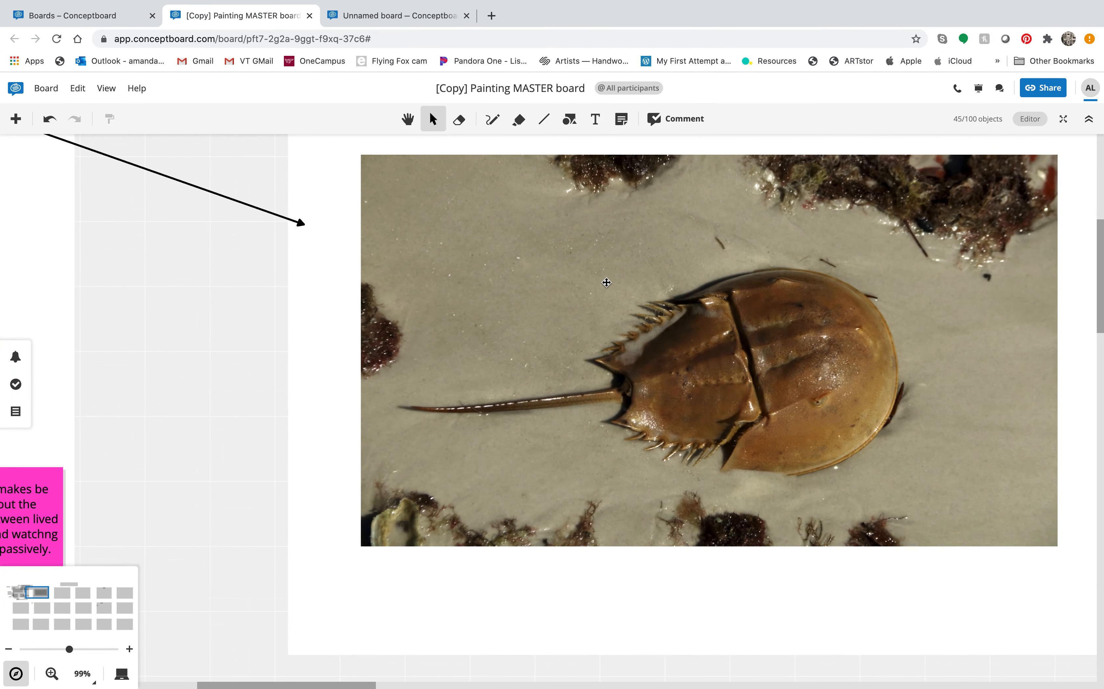
click(676, 119)
drag(416, 378, 156, 406)
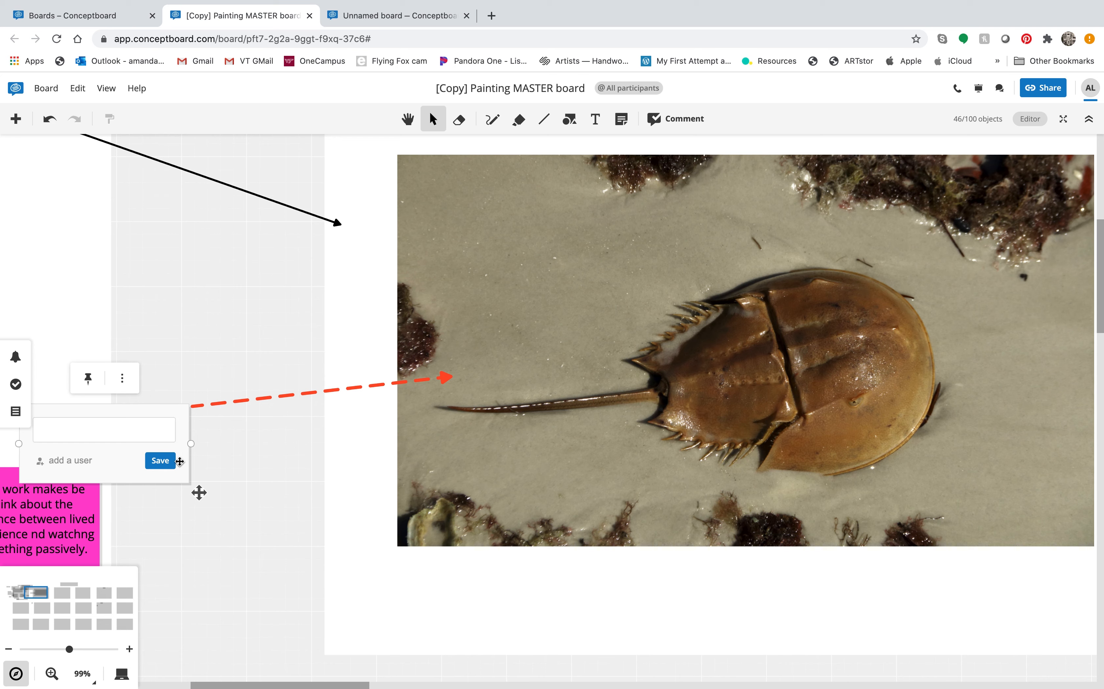
text(wow thats a crab!!!)
click(160, 460)
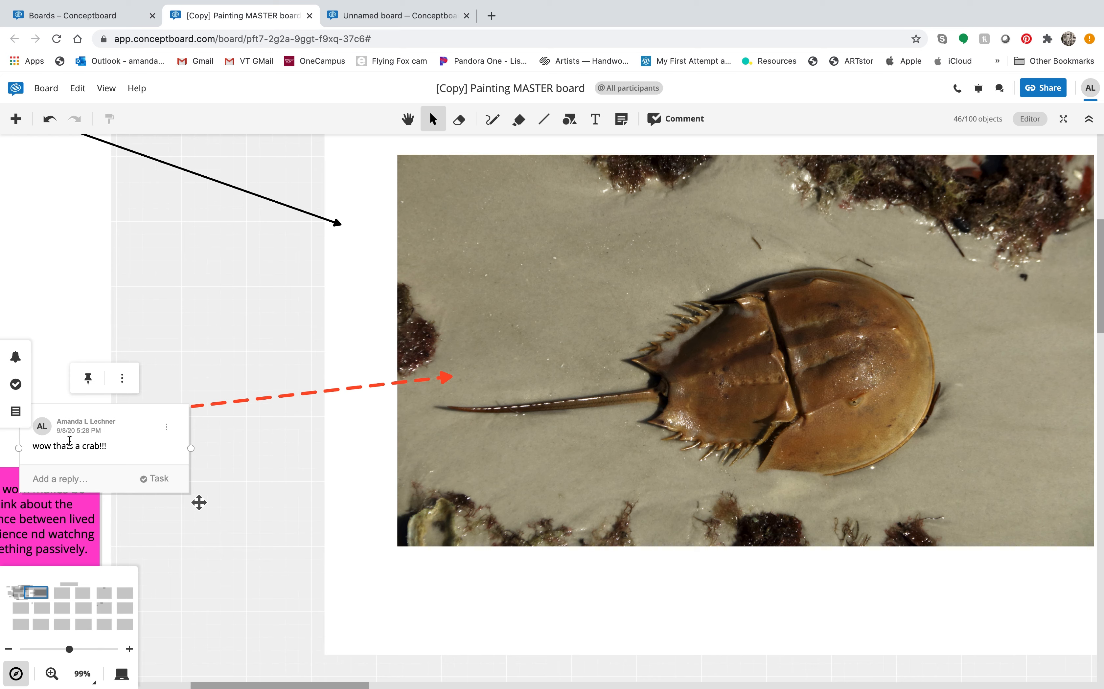
Step: Reply 'actually .....' beneath the crab comment
click(54, 482)
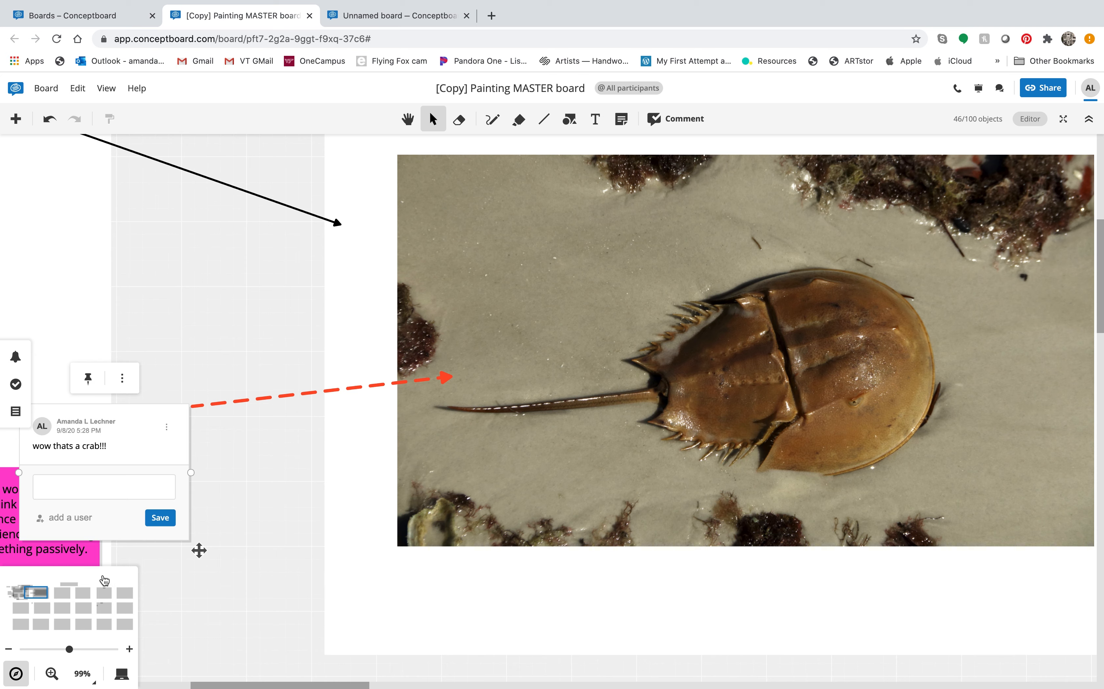
text(actually .....)
click(160, 518)
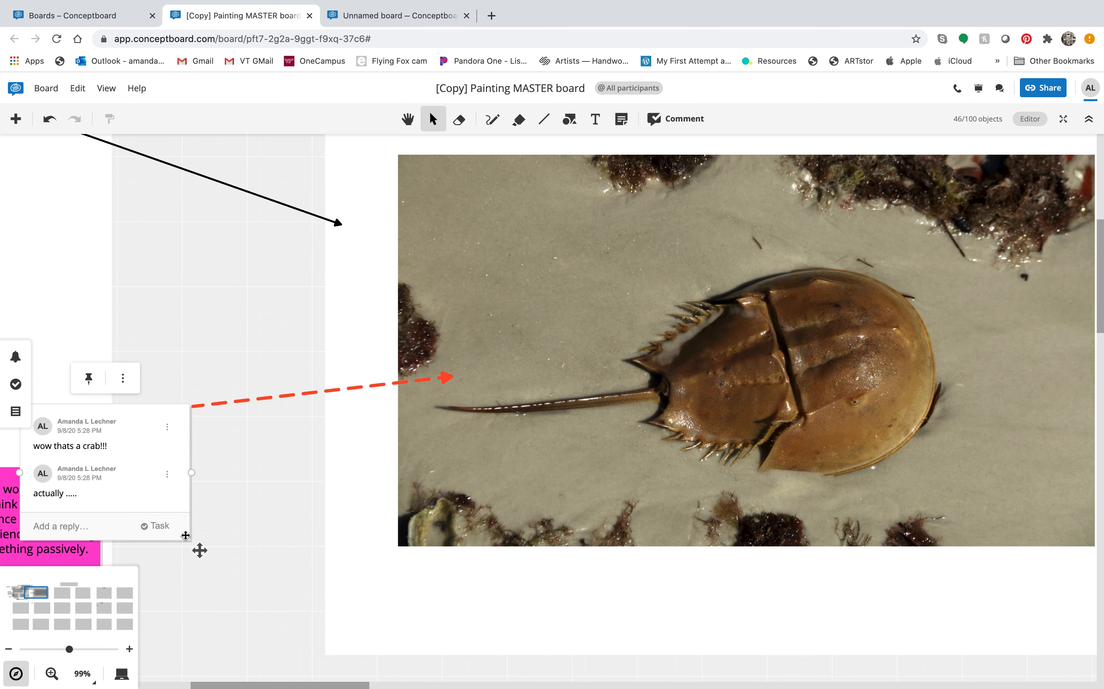
scroll(185, 536, left, 5)
scroll(186, 535, down, 10)
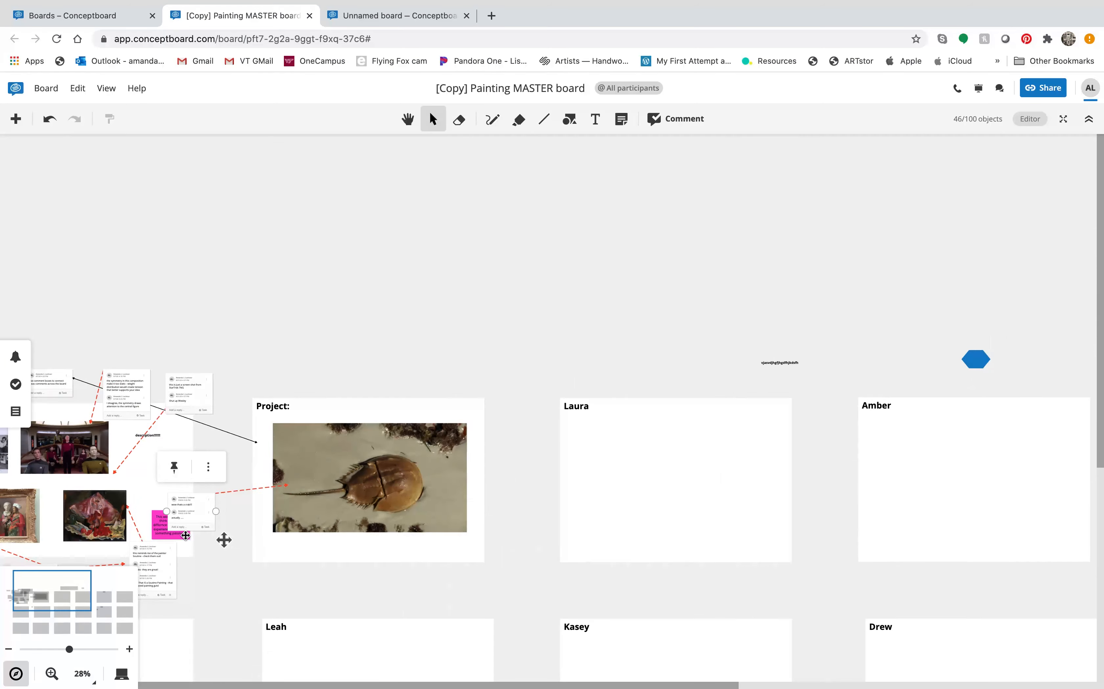
scroll(123, 536, left, 9)
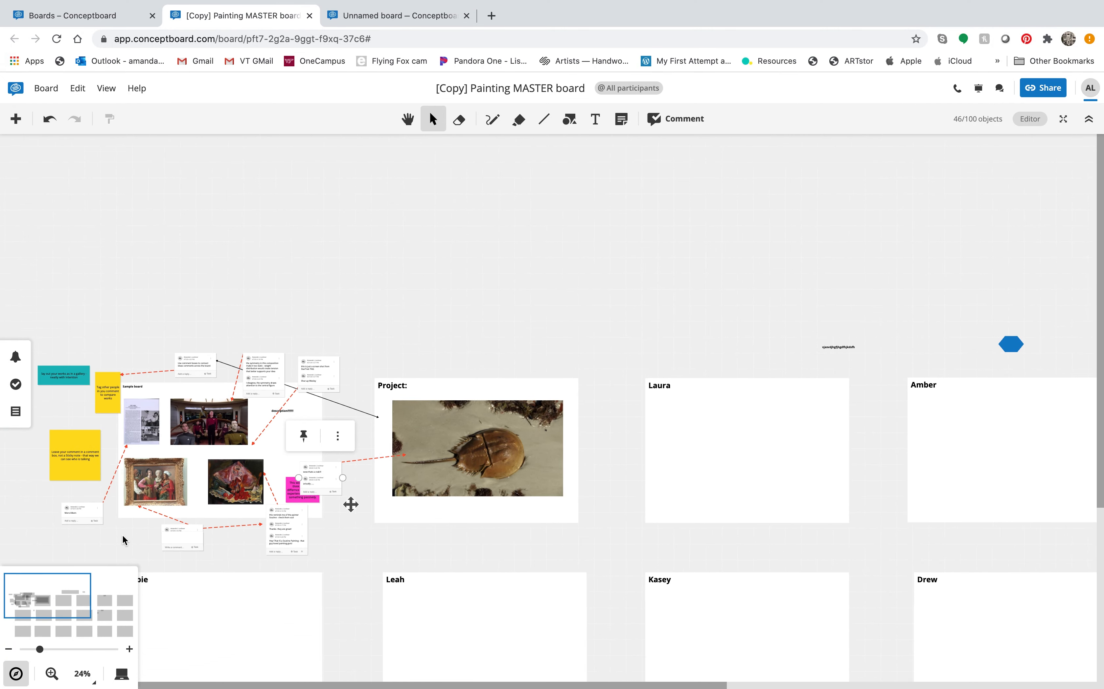
scroll(246, 438, up, 6)
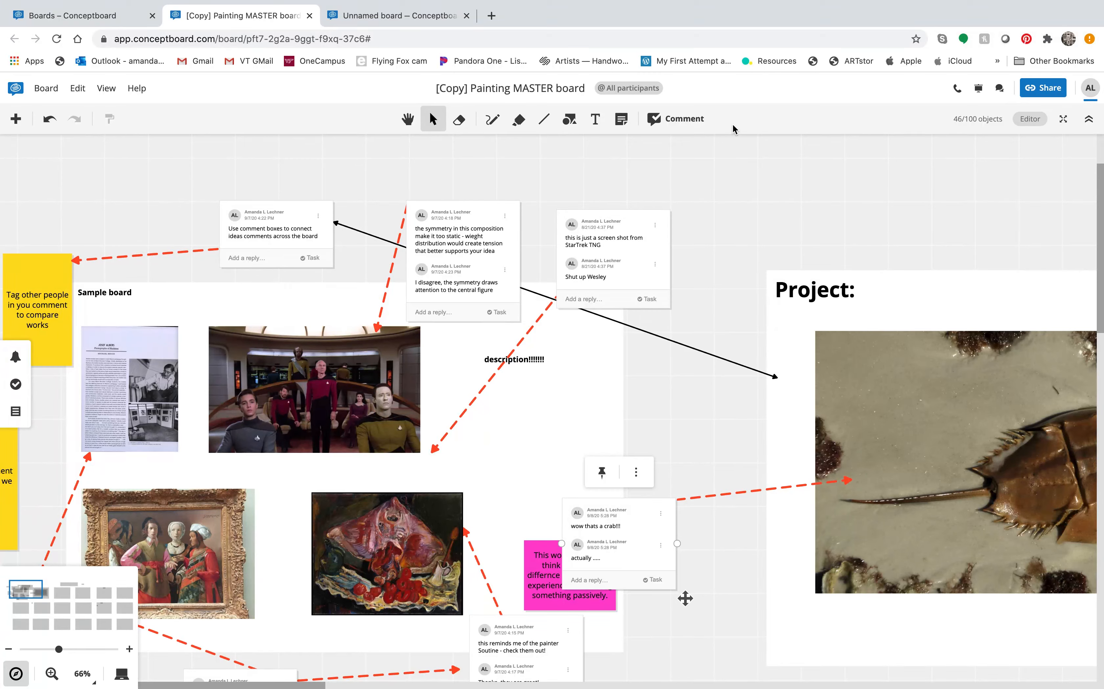
click(621, 119)
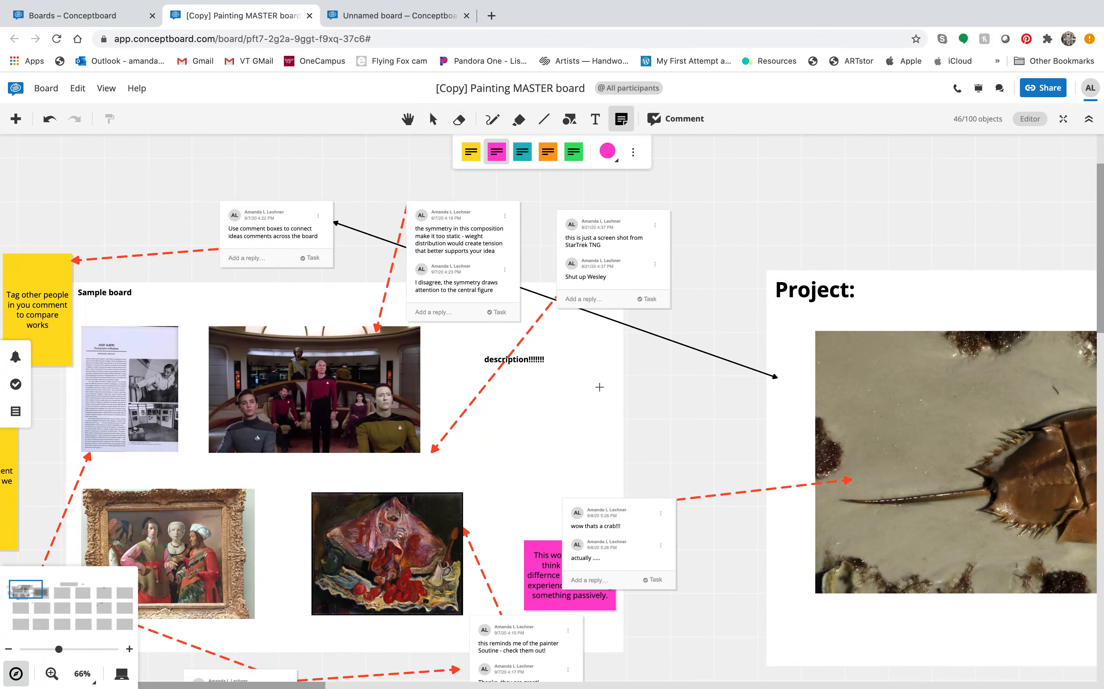
drag(590, 387, 675, 489)
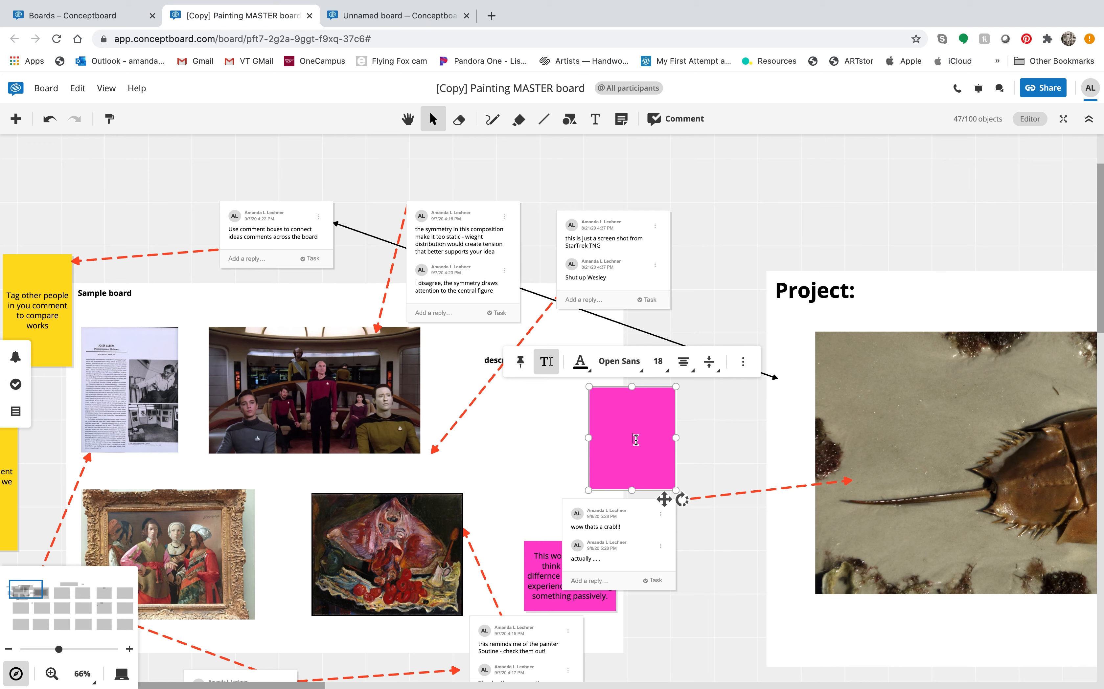
key(Escape)
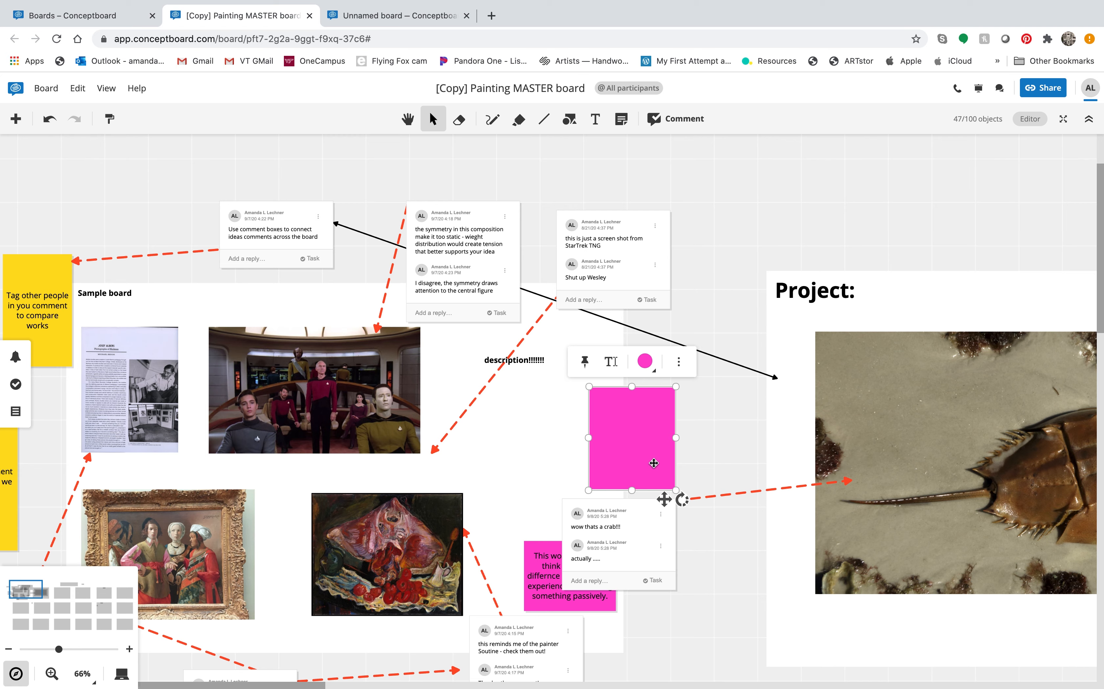
key(Delete)
key(ctrl+z)
click(647, 437)
key(Delete)
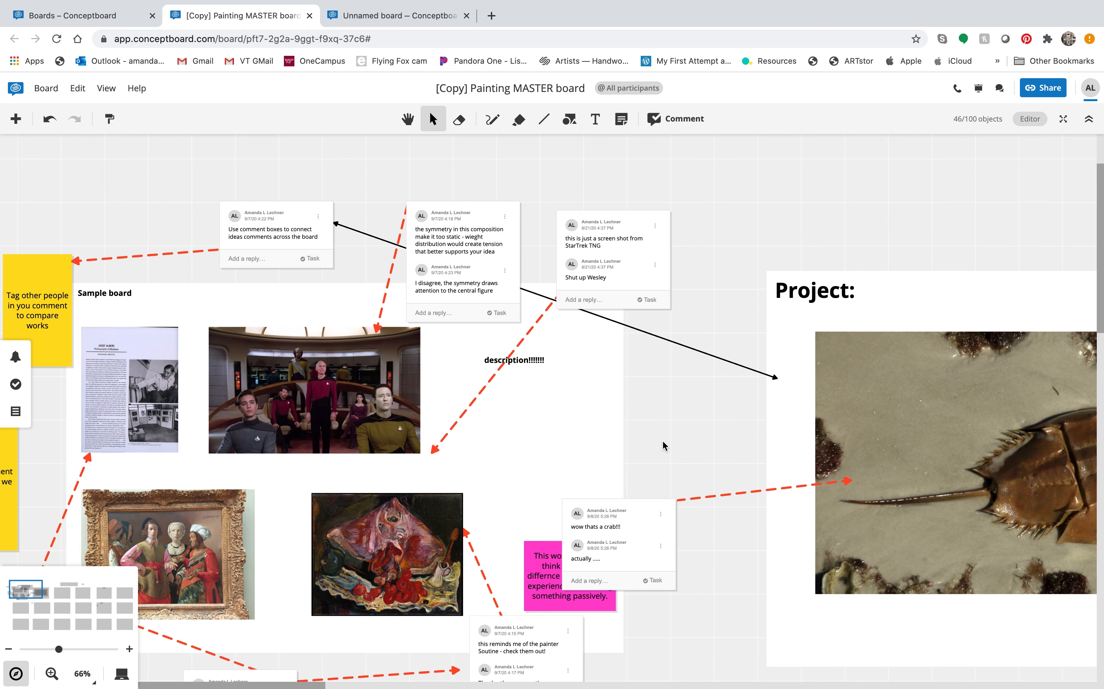
scroll(662, 440, right, 5)
scroll(663, 440, right, 15)
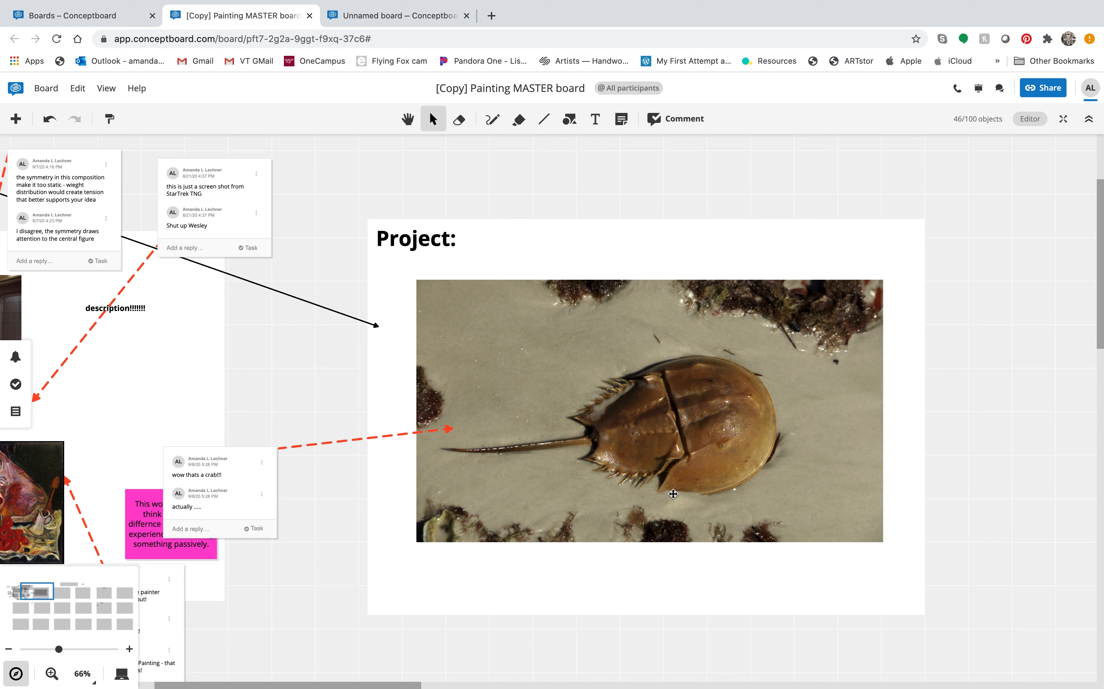
scroll(780, 586, down, 10)
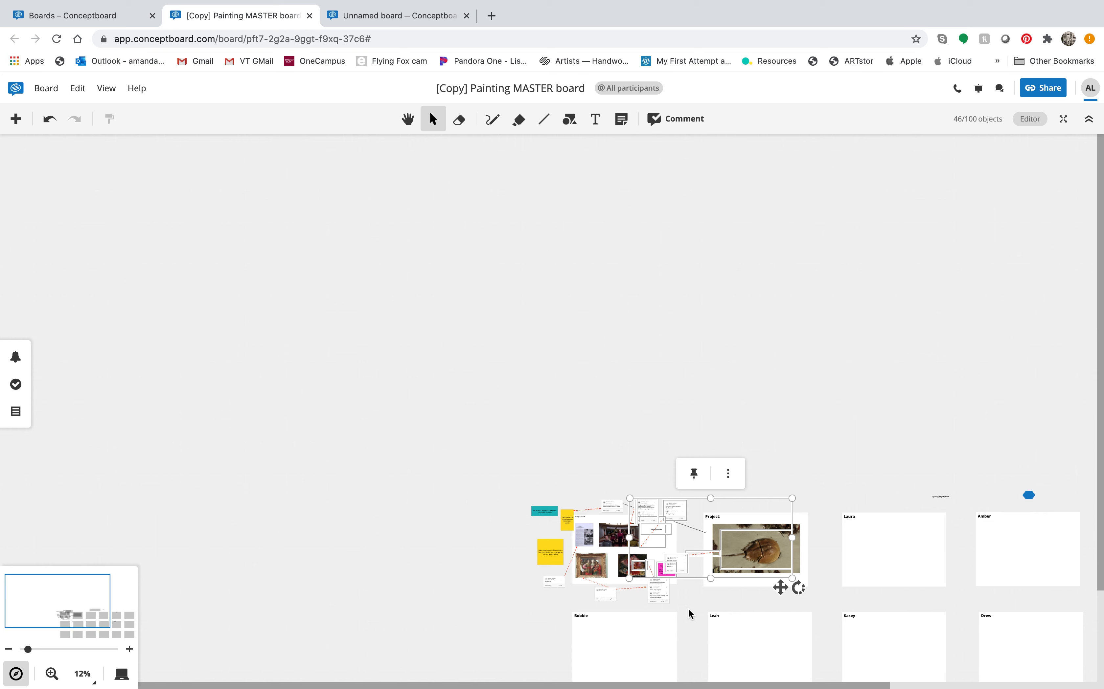
Step: Pan to the blue hexagon above the name frames and delete it
drag(696, 609, 505, 588)
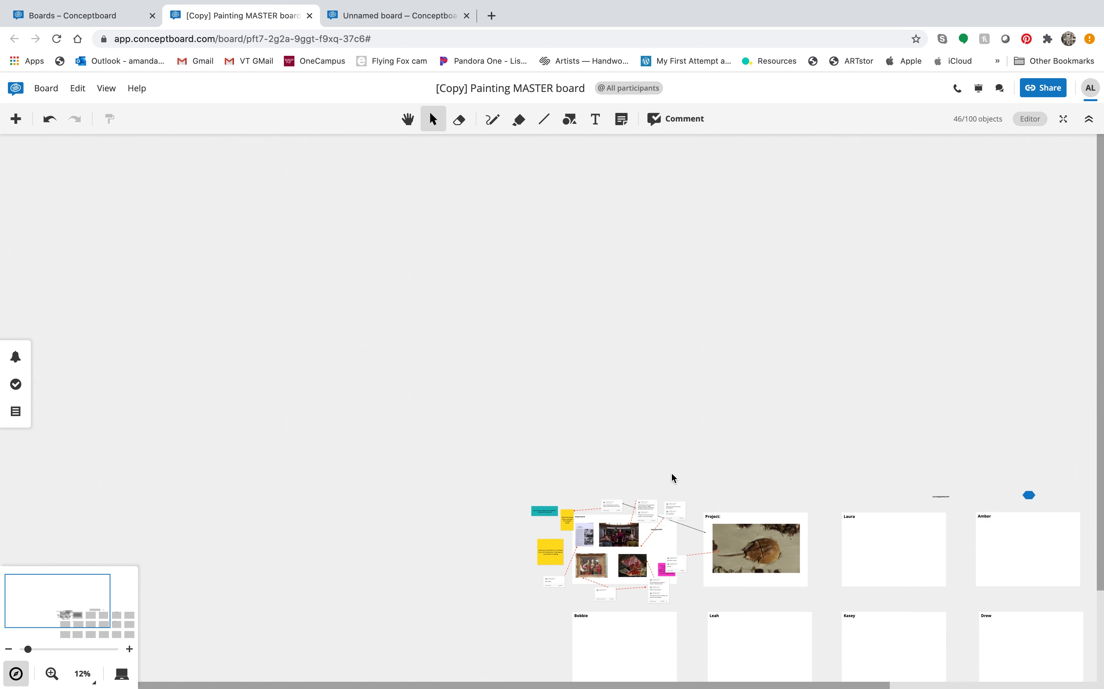
click(408, 119)
scroll(714, 405, right, 4)
scroll(713, 405, down, 1)
scroll(714, 404, right, 4)
scroll(713, 405, down, 3)
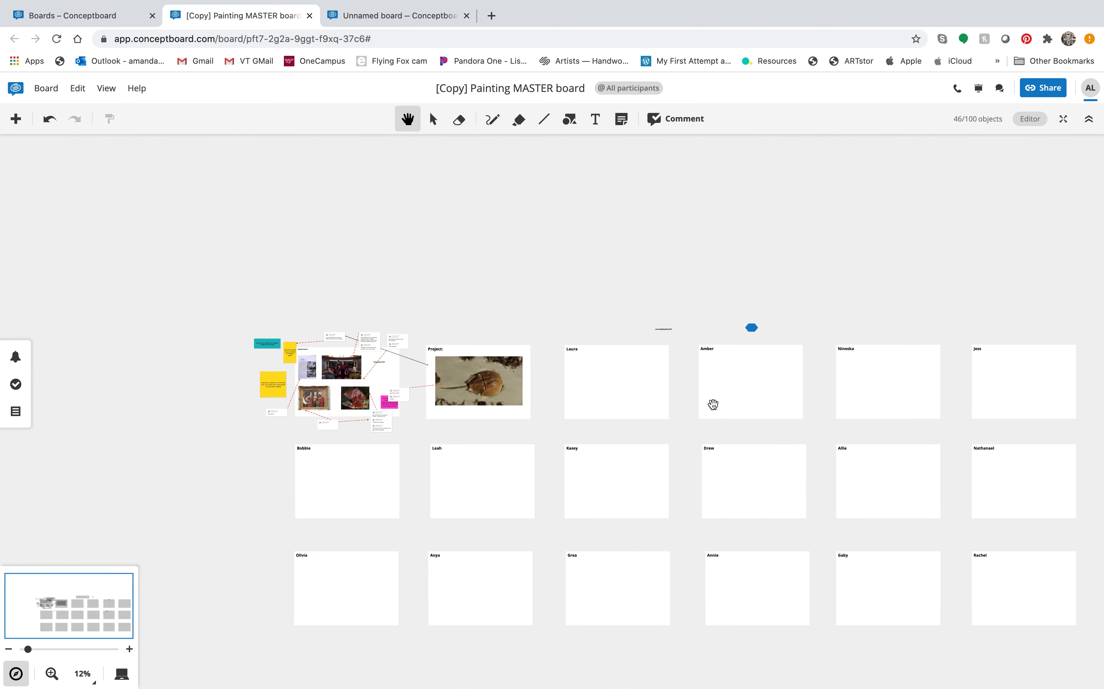
scroll(746, 253, right, 4)
scroll(746, 253, down, 2)
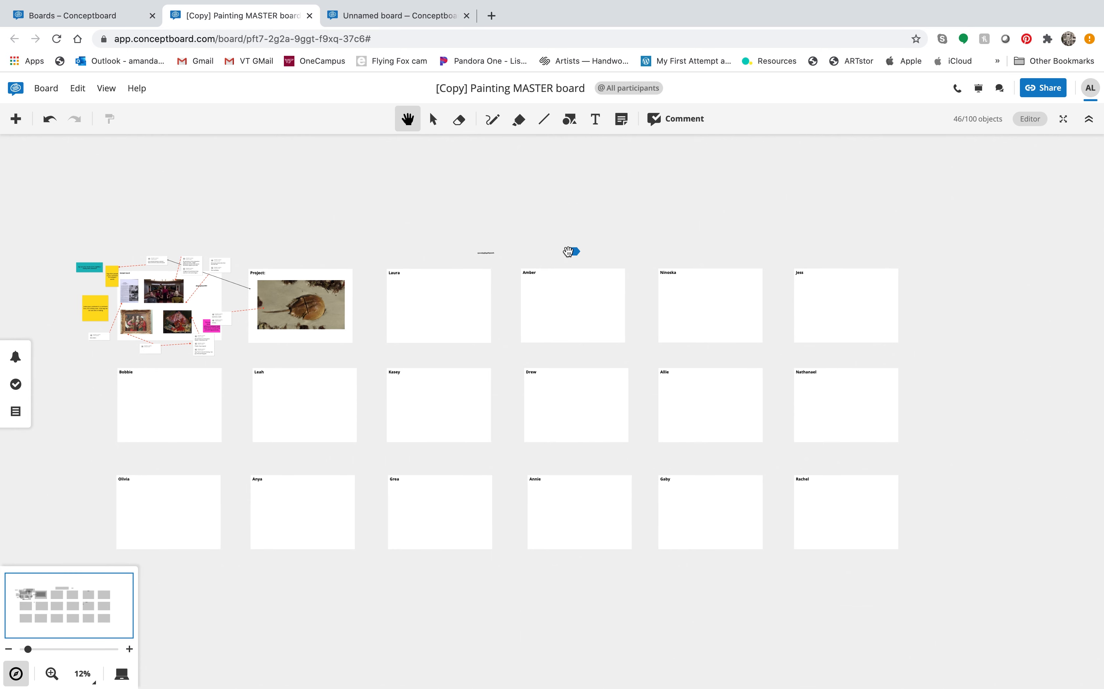
click(434, 121)
click(574, 251)
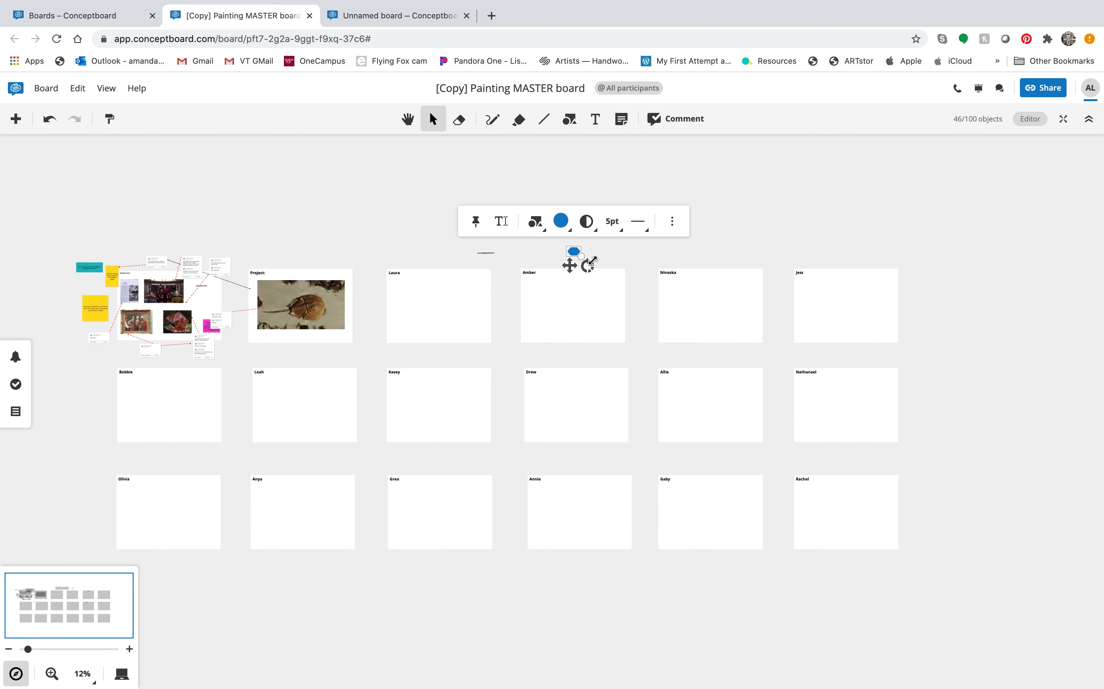
key(BackSpace)
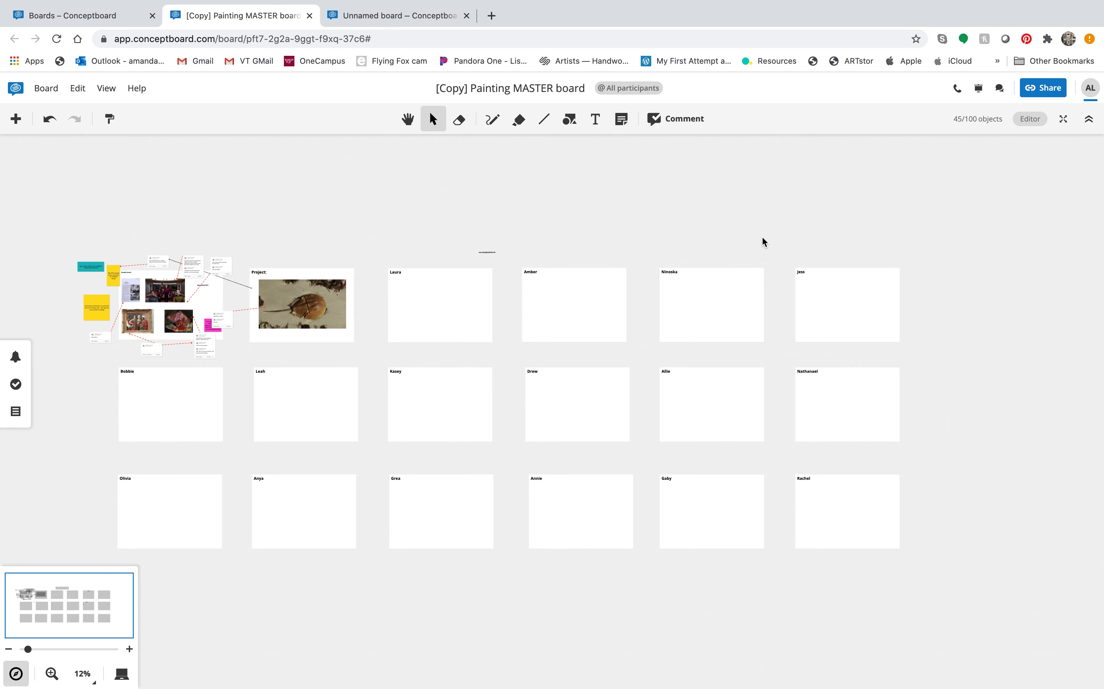
click(119, 16)
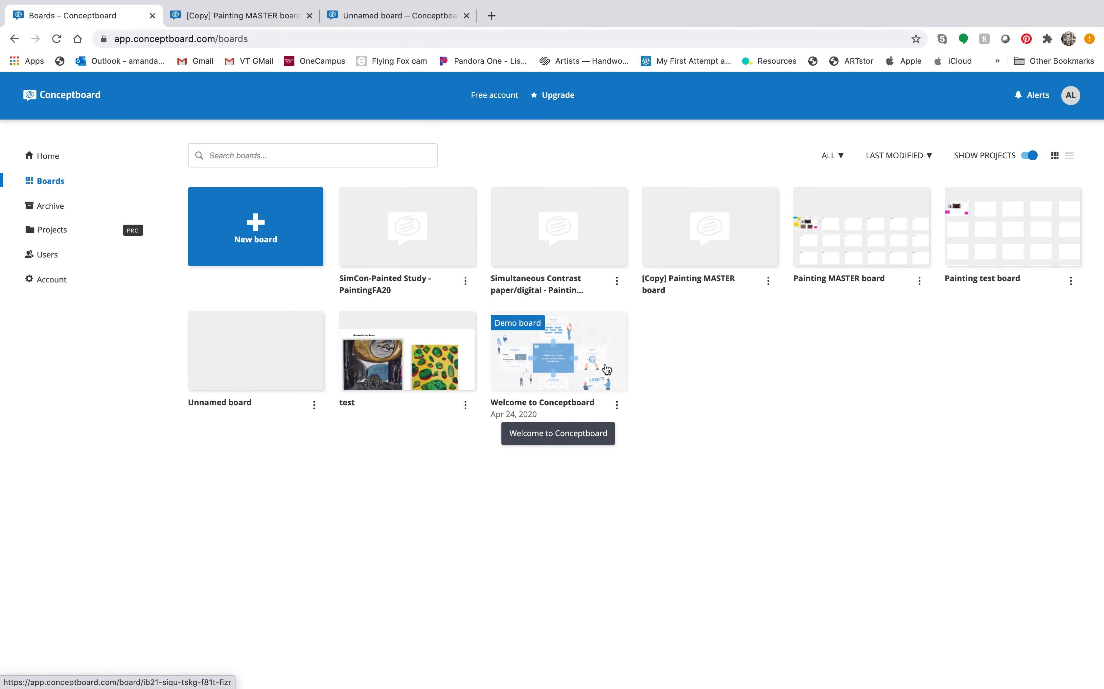
click(242, 16)
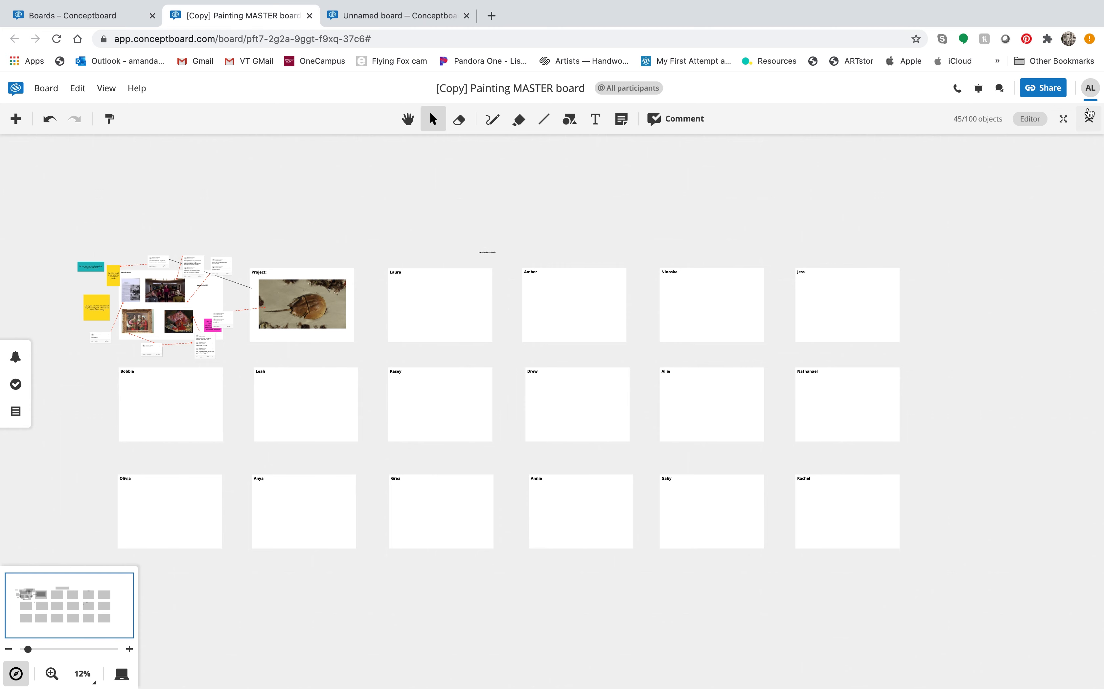
Step: Change the board's share link access from Reviewer to Editor for anyone with the link
click(1055, 93)
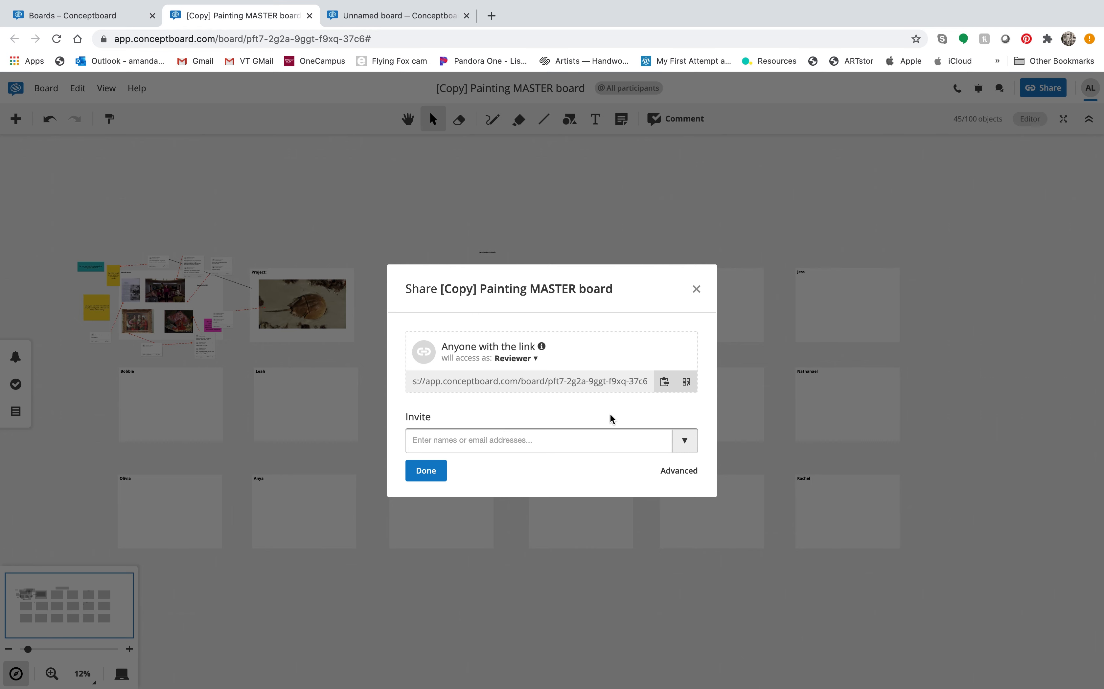
click(534, 359)
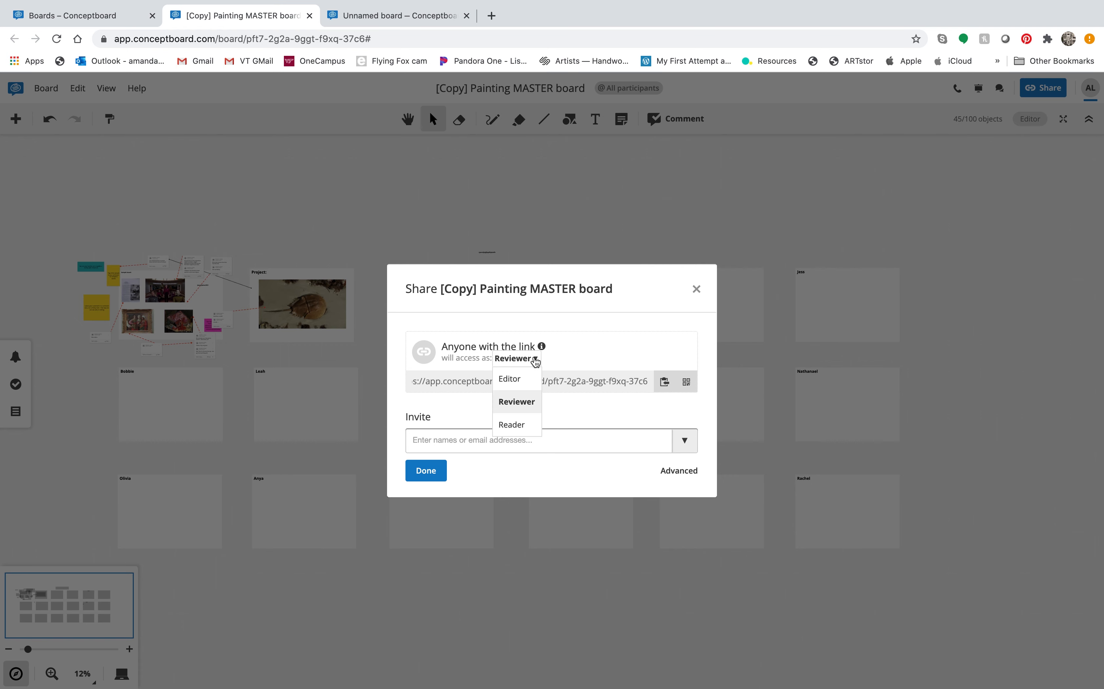
click(524, 379)
click(607, 438)
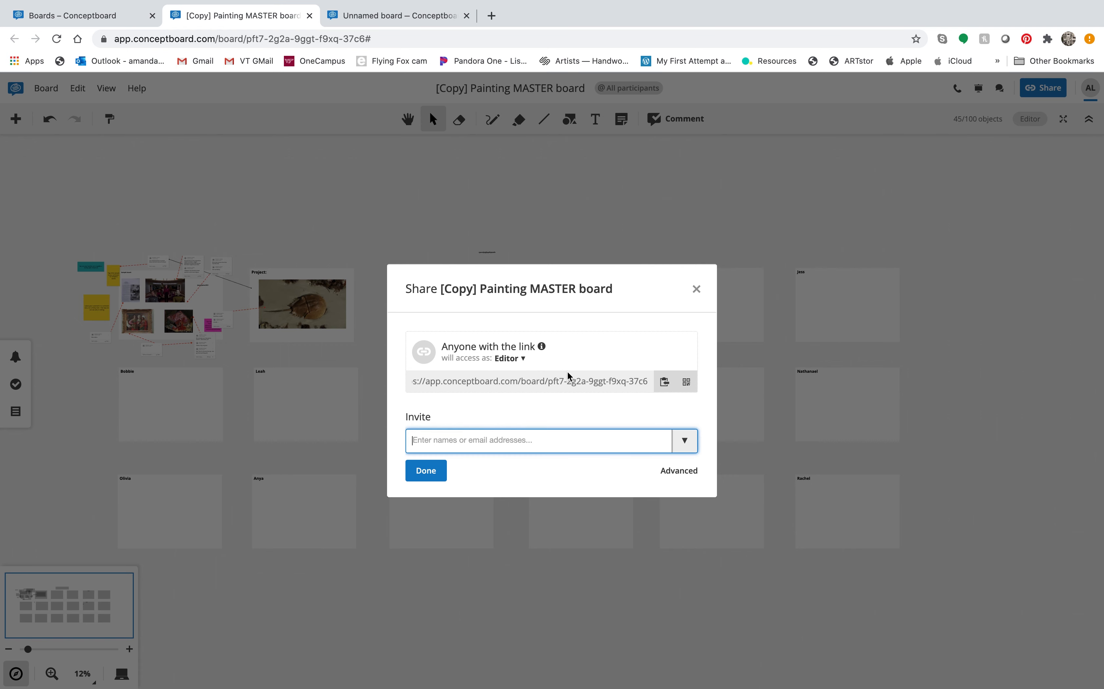